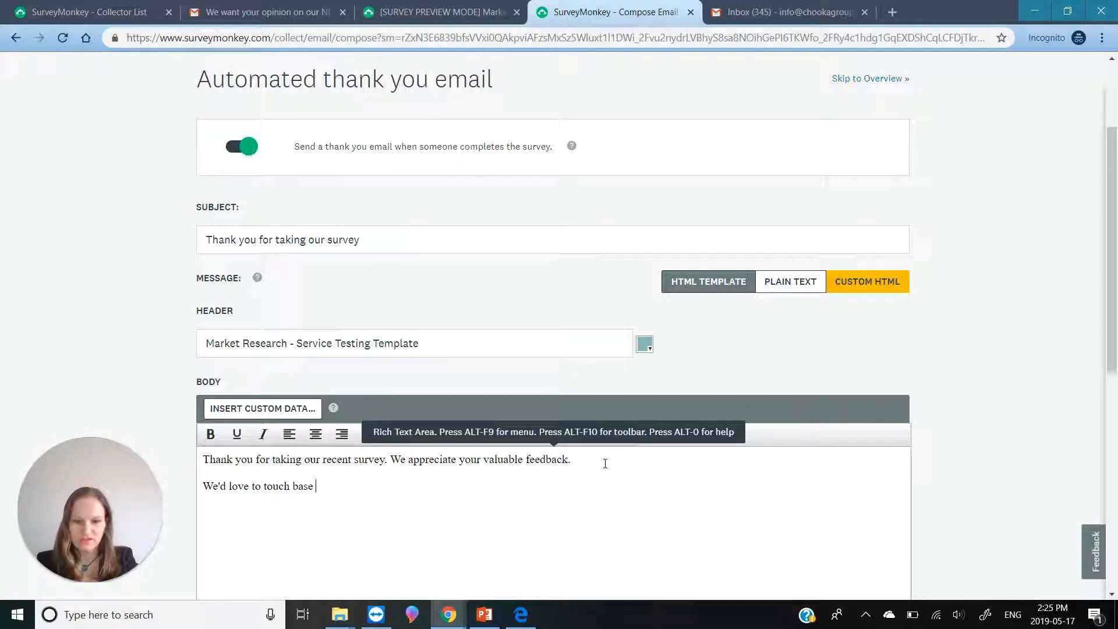
Complete the thank you email's second line as "We'd love to touch base with you on more services by Chooka Media Group."
text(to touch base with you)
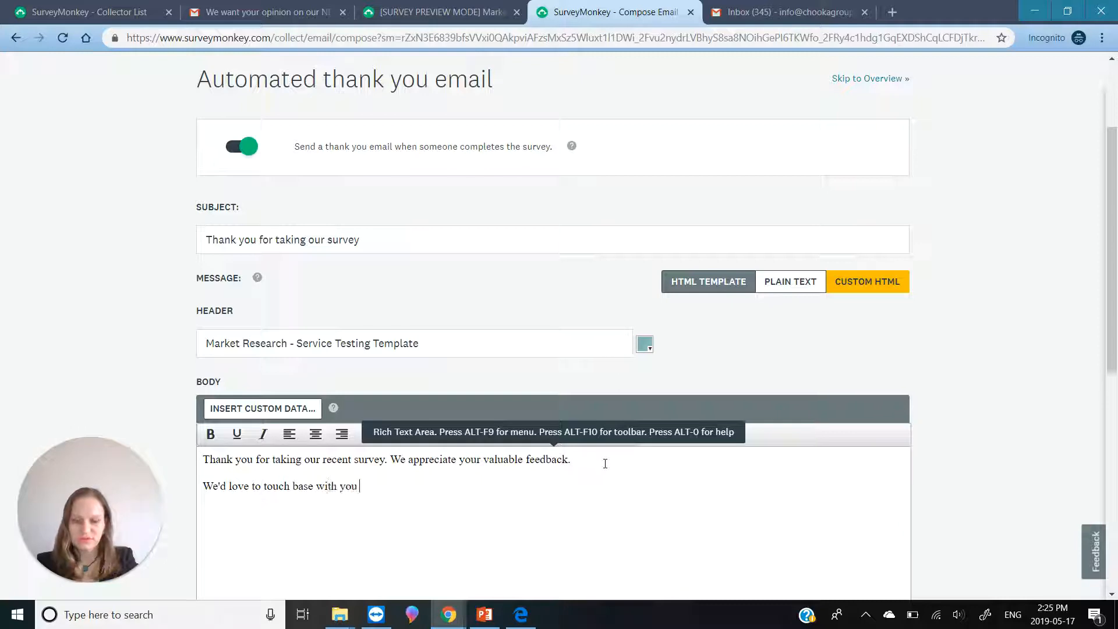
text( on M)
key(BackSpace)
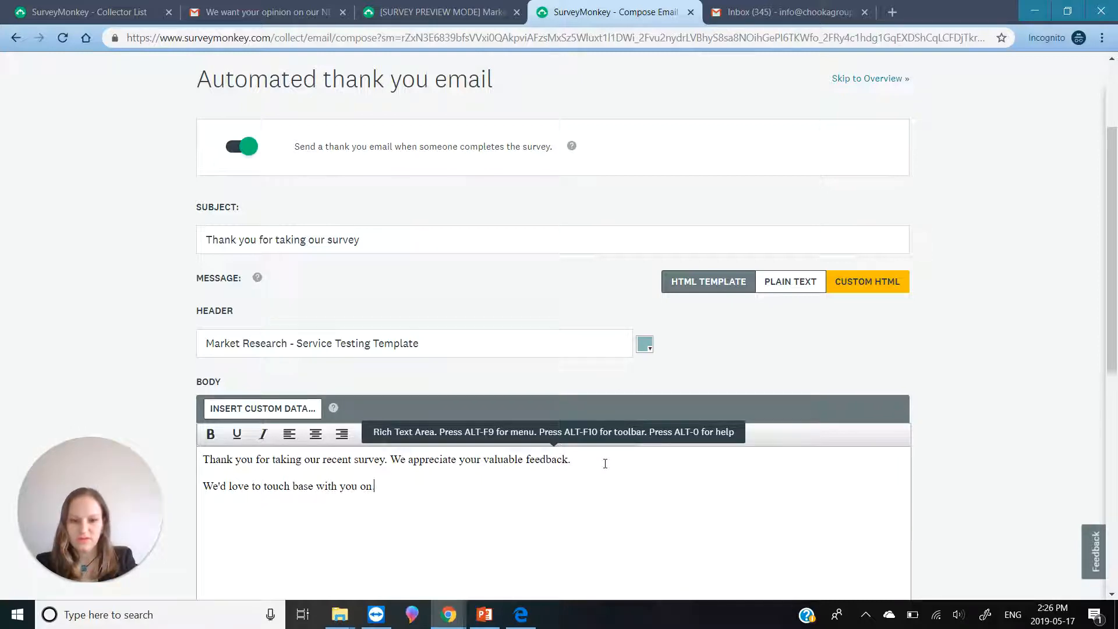
text(more services by Cho)
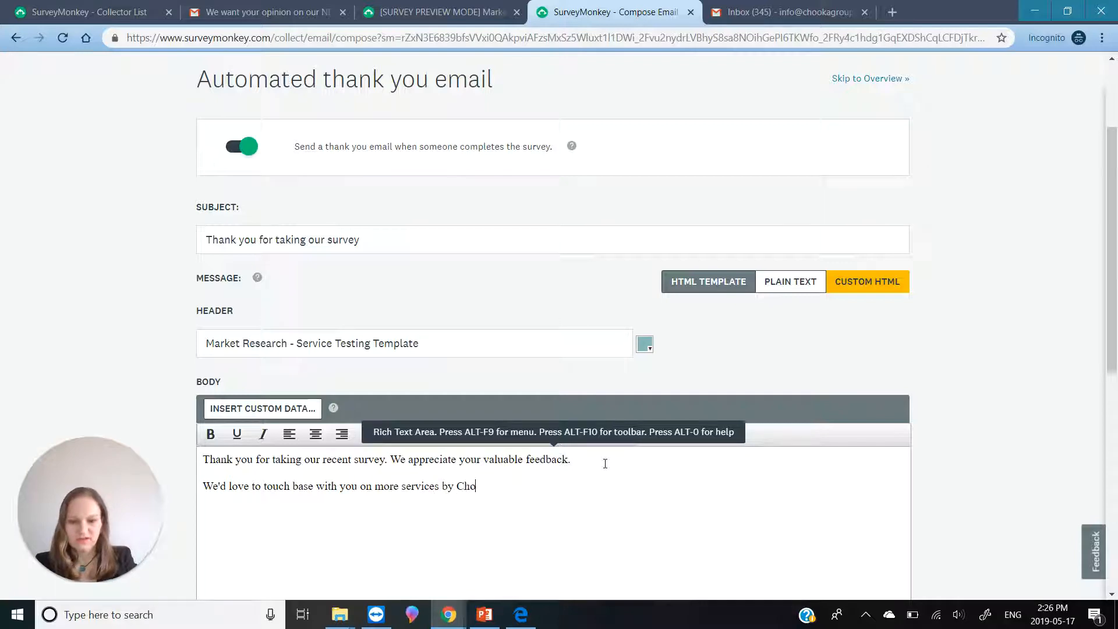
text(Media Group.)
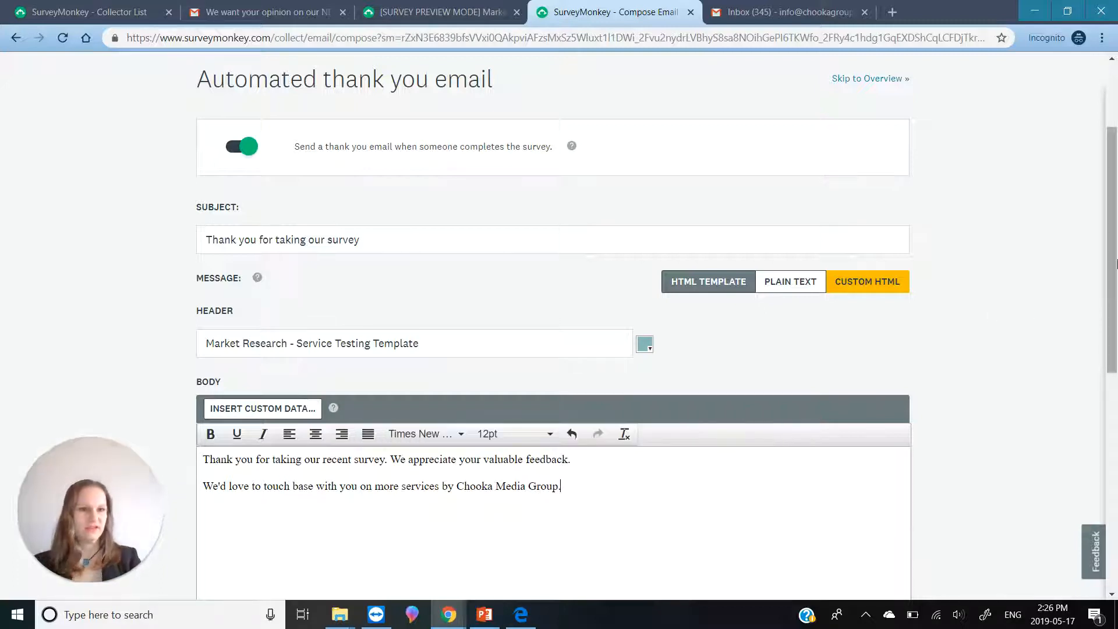
Save the edited thank you message and save its automation
drag(1113, 280, 1113, 429)
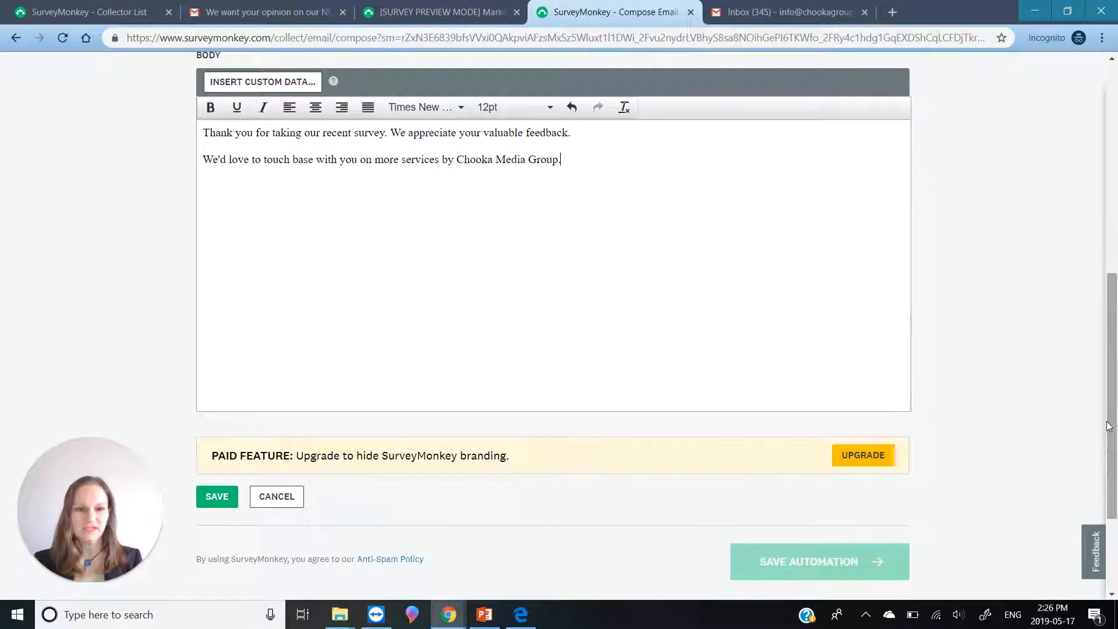
click(229, 498)
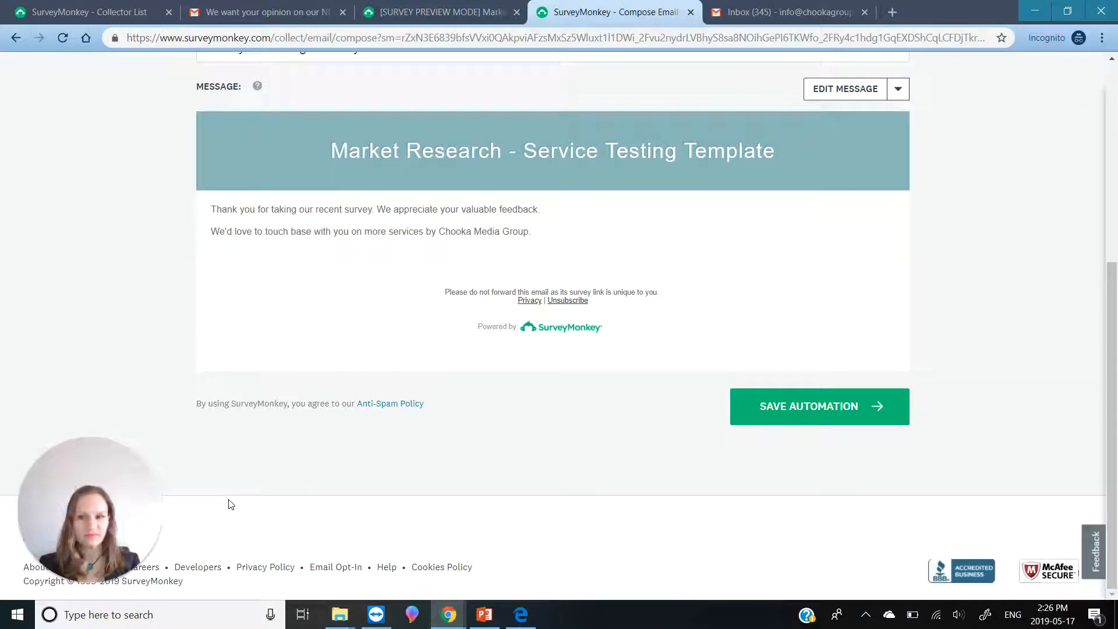
click(819, 412)
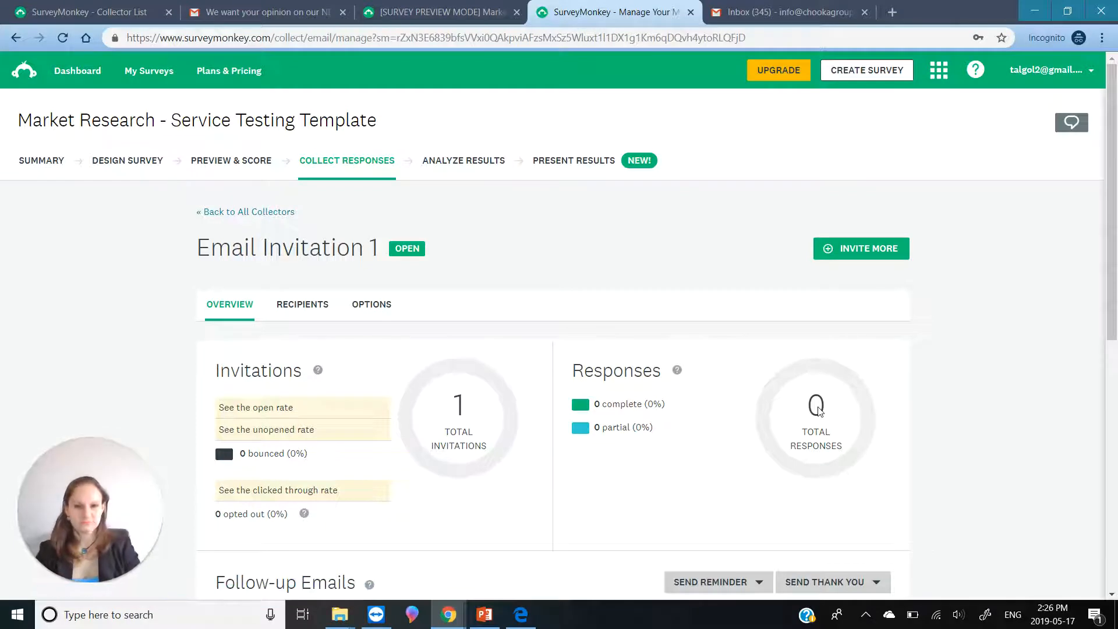
Review the Email Invitation 1 collector's overview, recipients and options, then its follow-up emails and message history
scroll(1111, 255, down, 2)
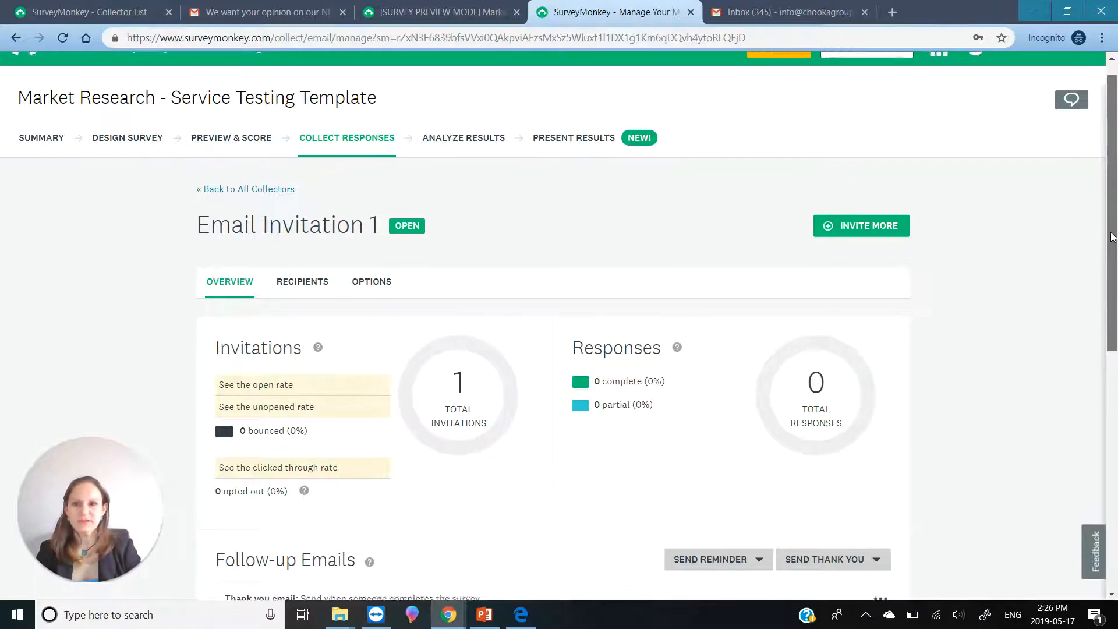
drag(1111, 255, 1114, 289)
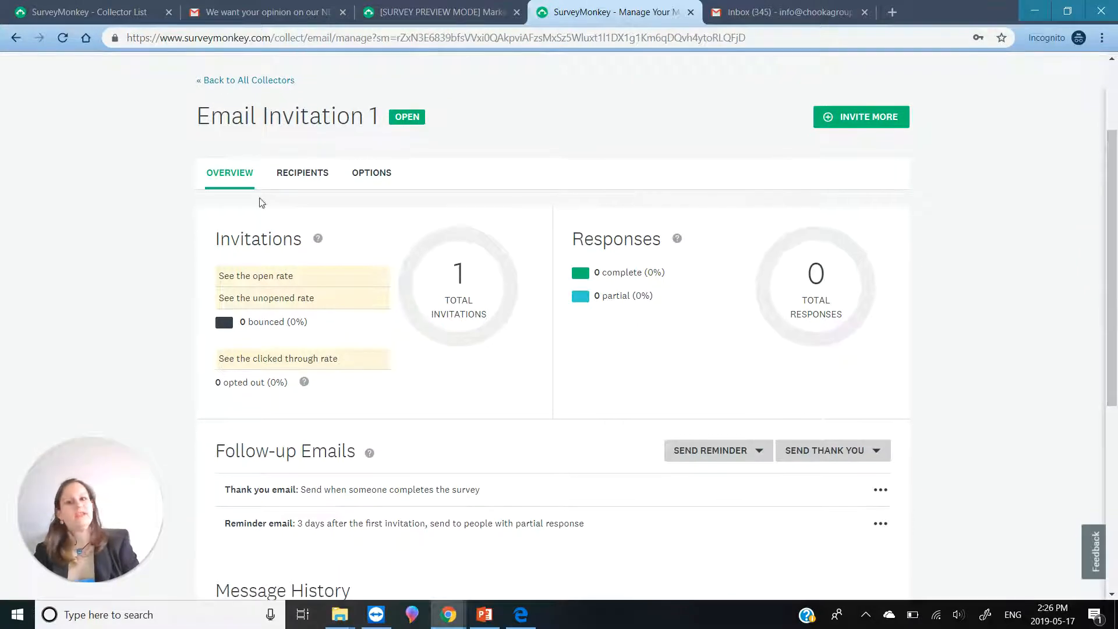
click(294, 173)
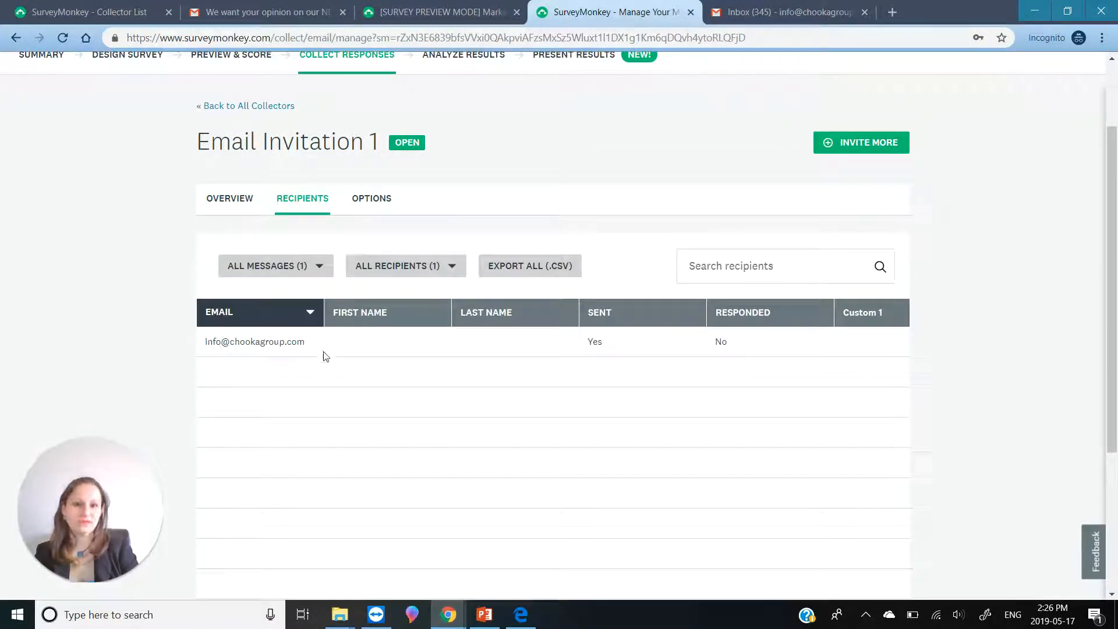
click(363, 201)
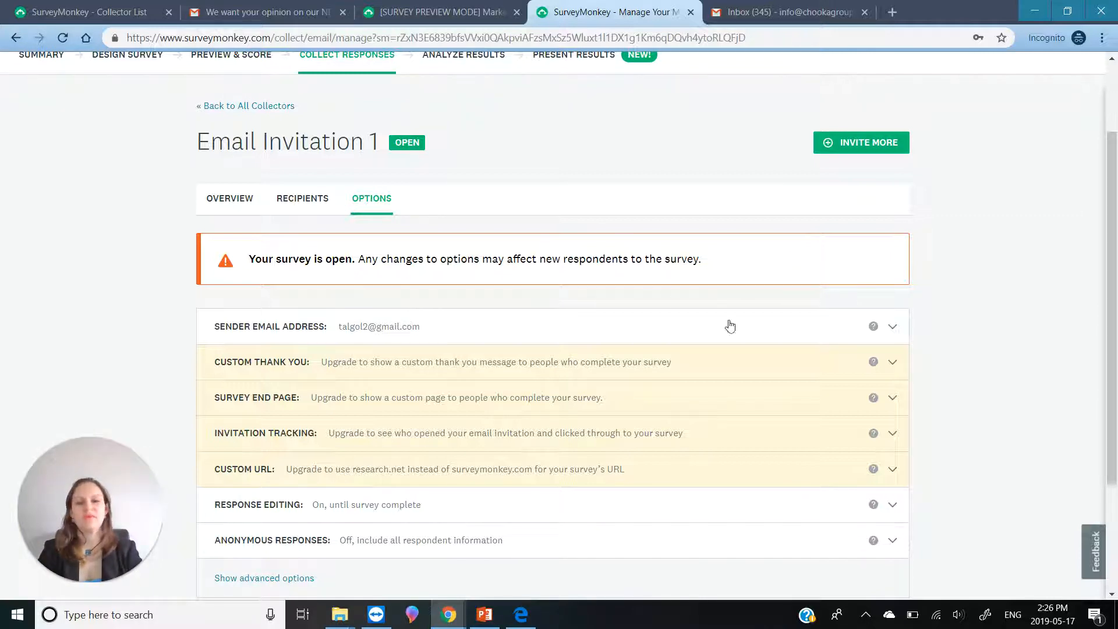
click(239, 207)
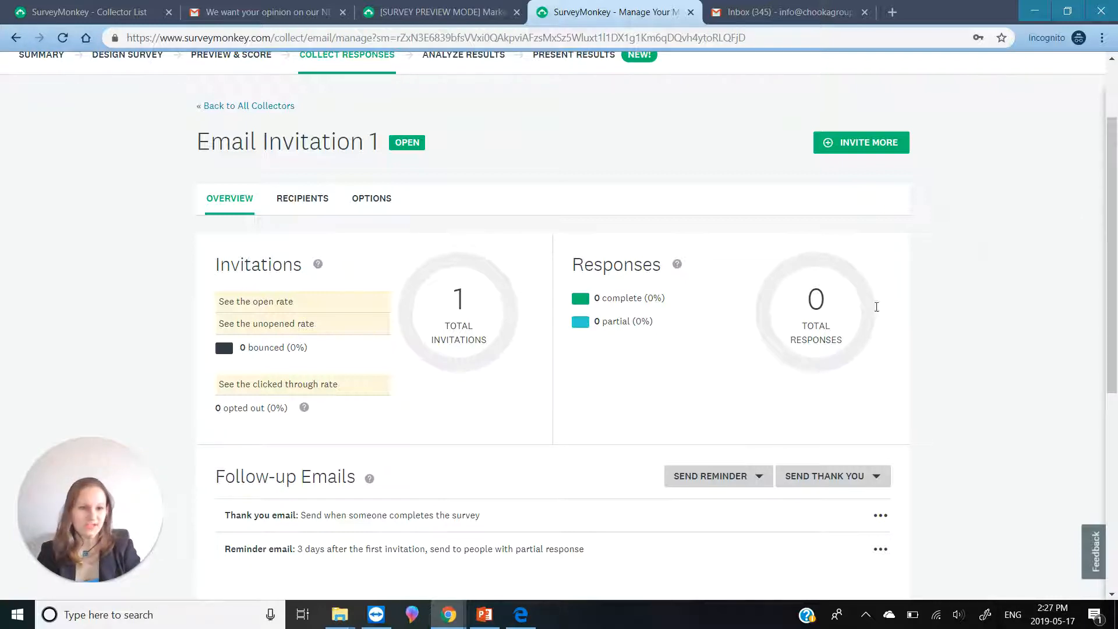
drag(1110, 304, 1110, 349)
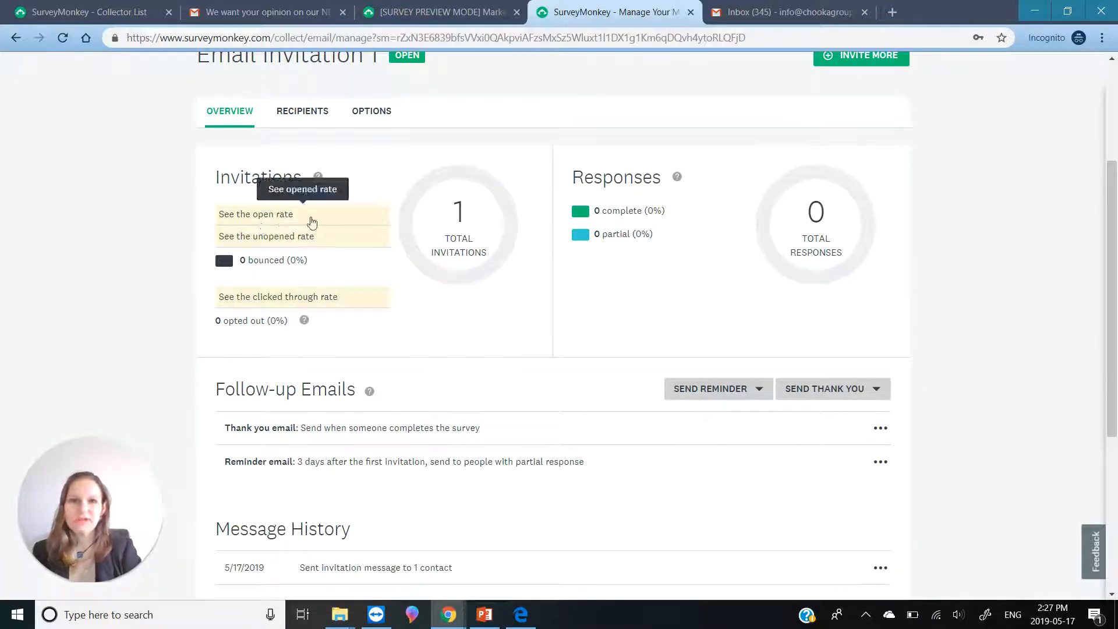
Switch to the recipient's Gmail inbox and open the "We want your opinion on our NEW UPCOMING SERVICE" email among the updates
click(793, 12)
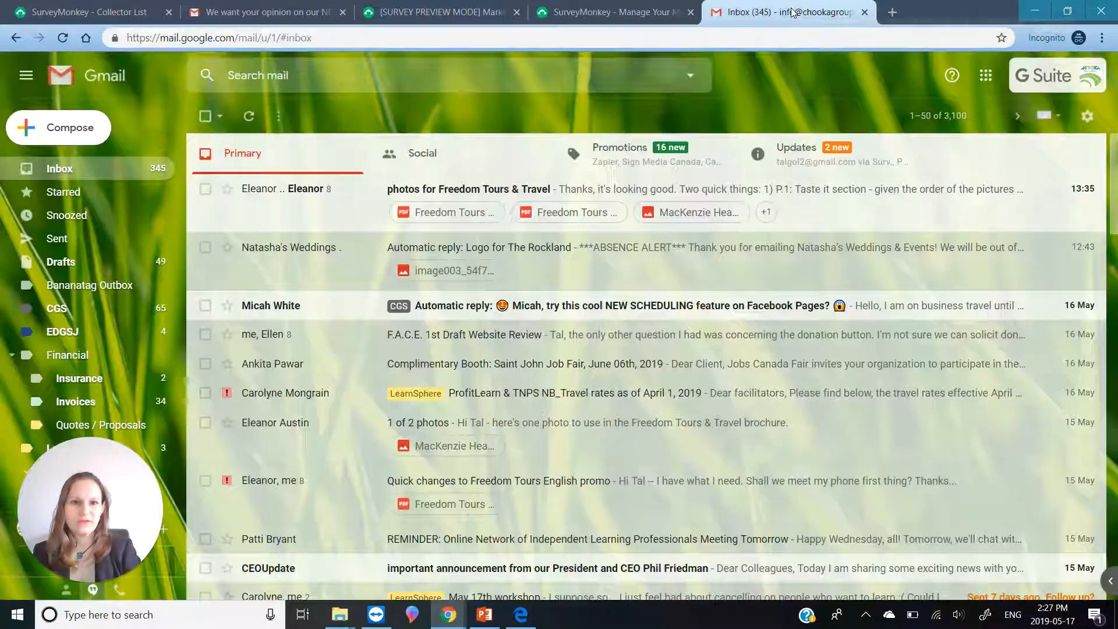
click(822, 156)
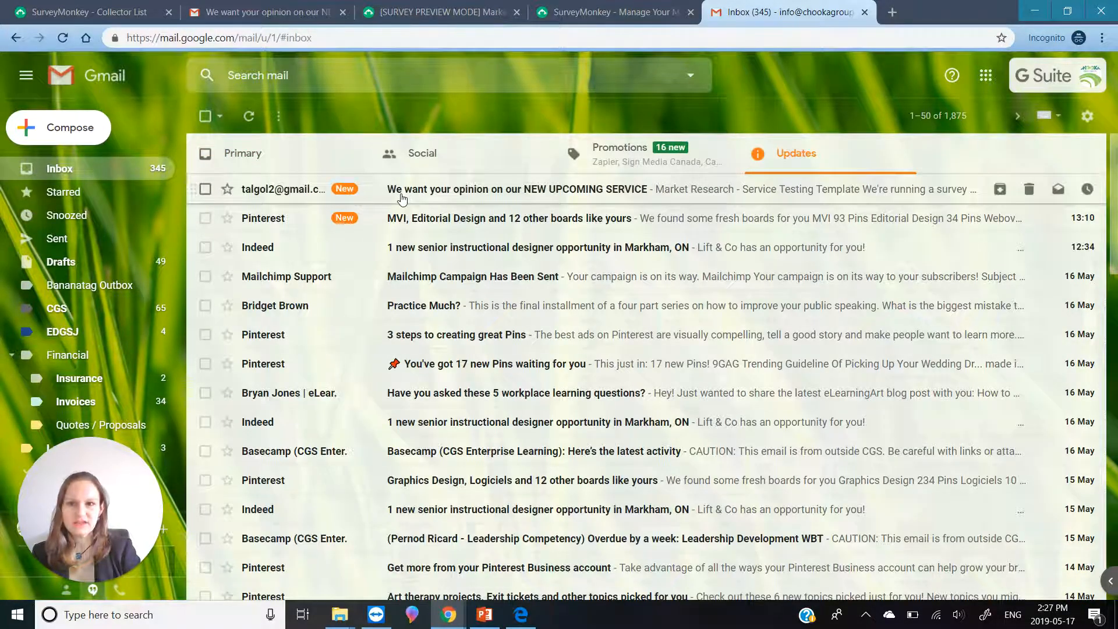
click(402, 195)
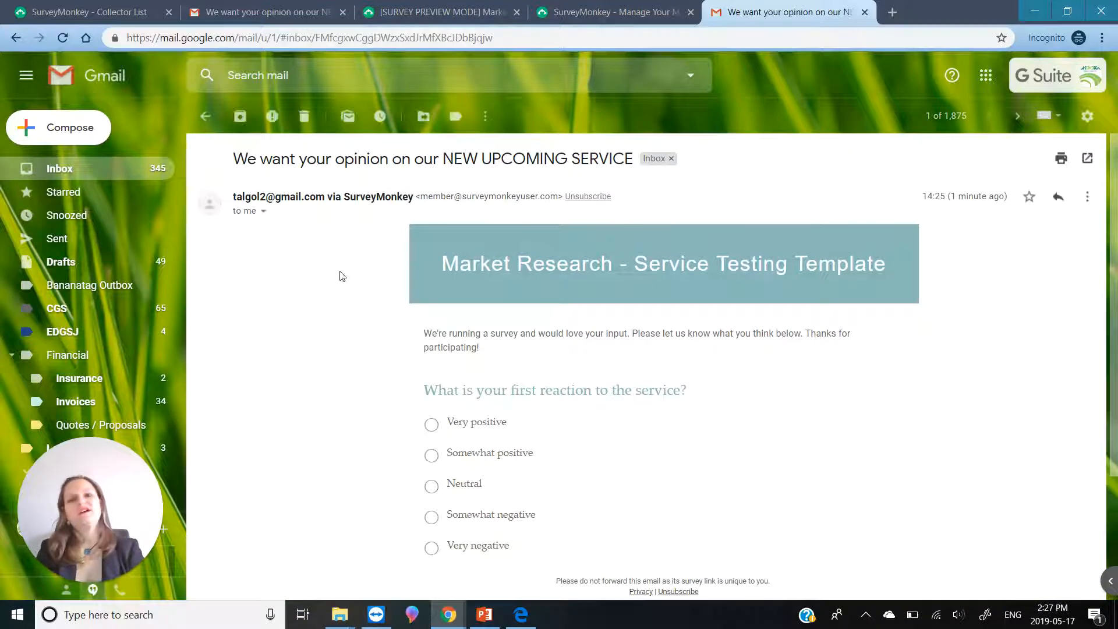
Answer the emailed first-reaction question with "Very positive" and proceed through the survey introduction to question 2
click(431, 424)
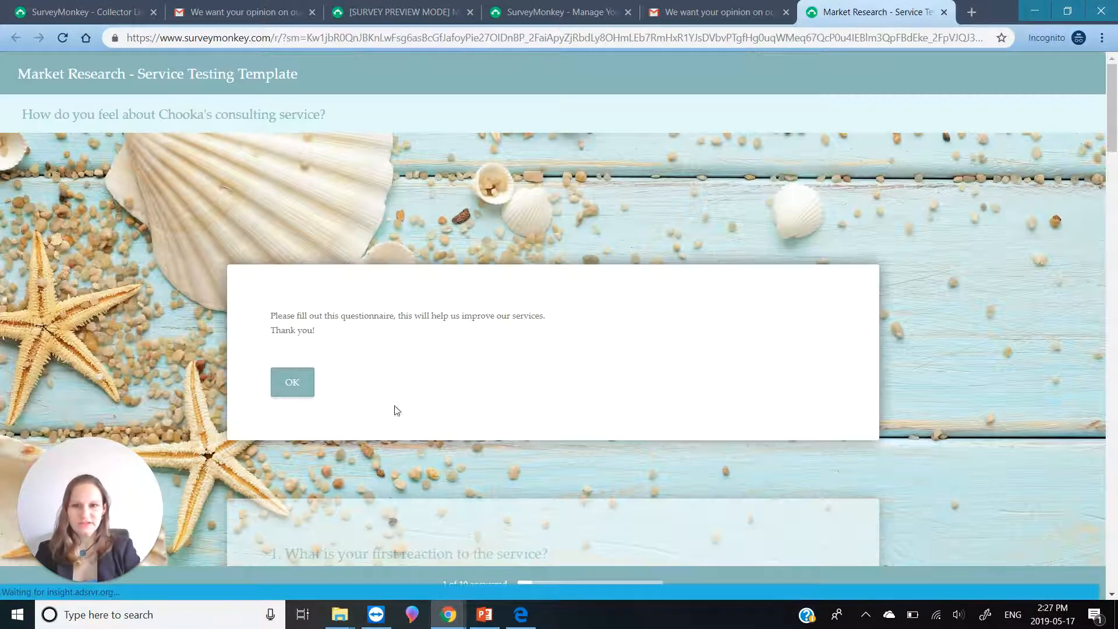
click(294, 384)
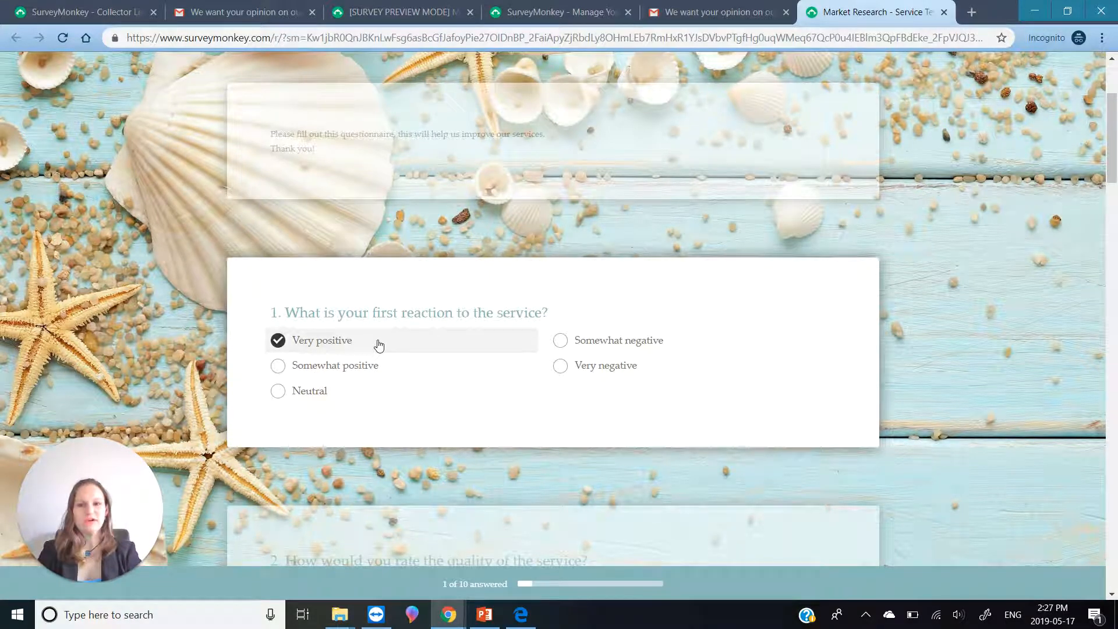
click(719, 5)
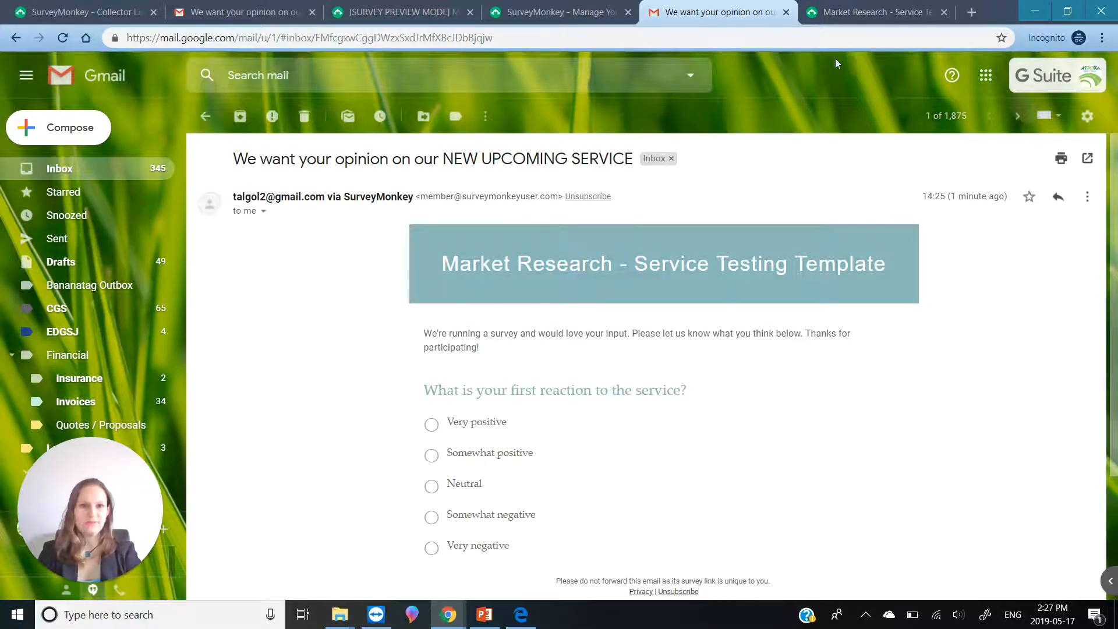
click(835, 18)
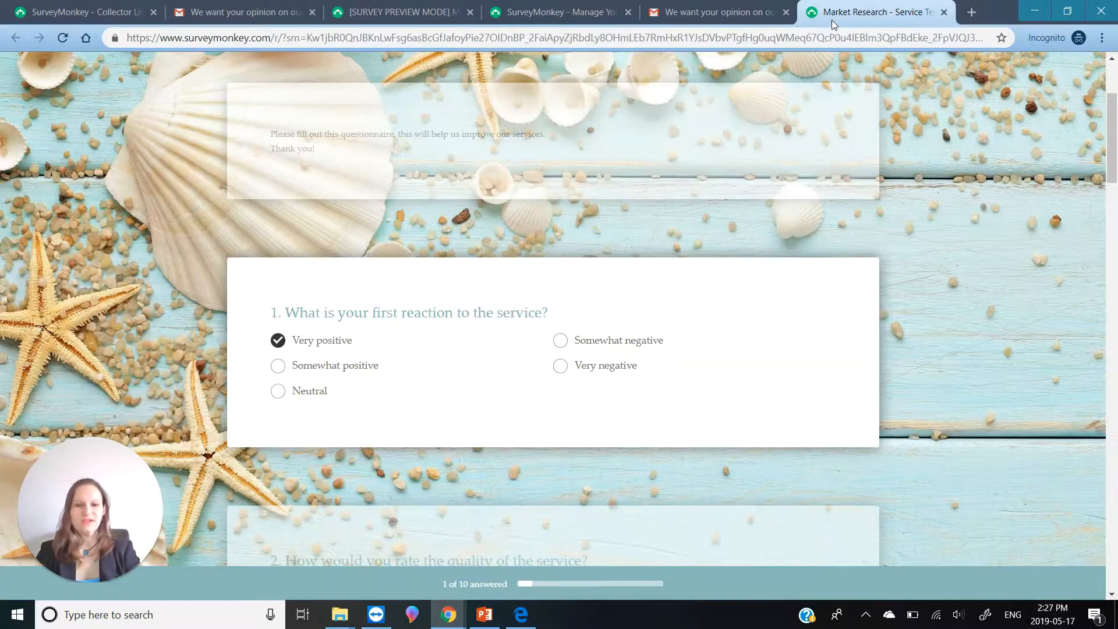
click(329, 339)
click(324, 343)
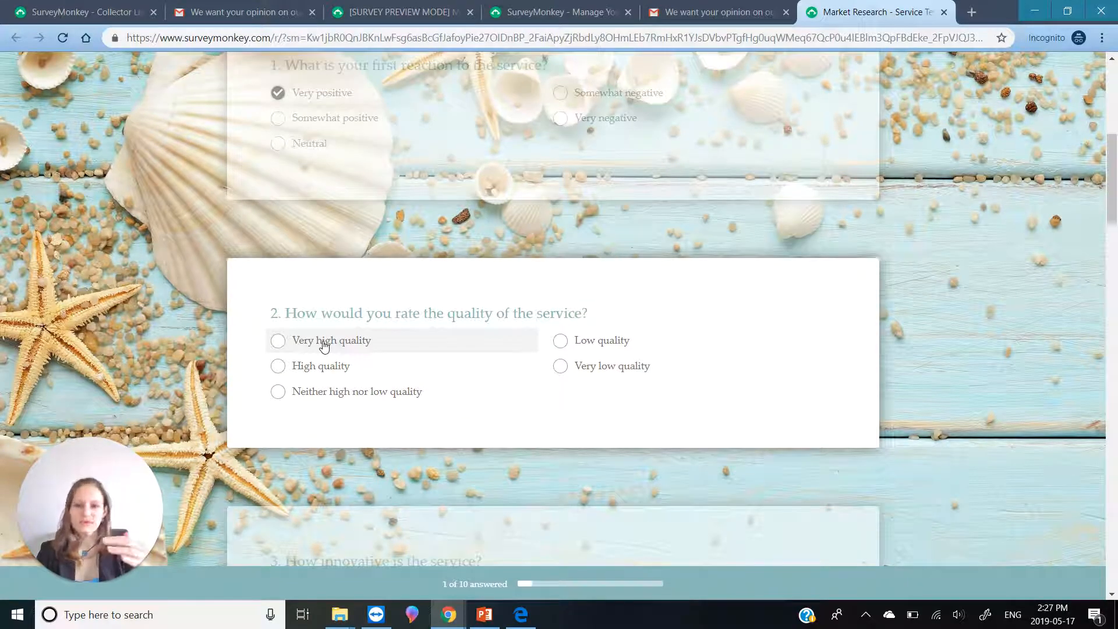
Answer questions 2 to 6 with "Very high quality", "Very innovative", "Average", "Very likely" and "Very likely"
click(352, 347)
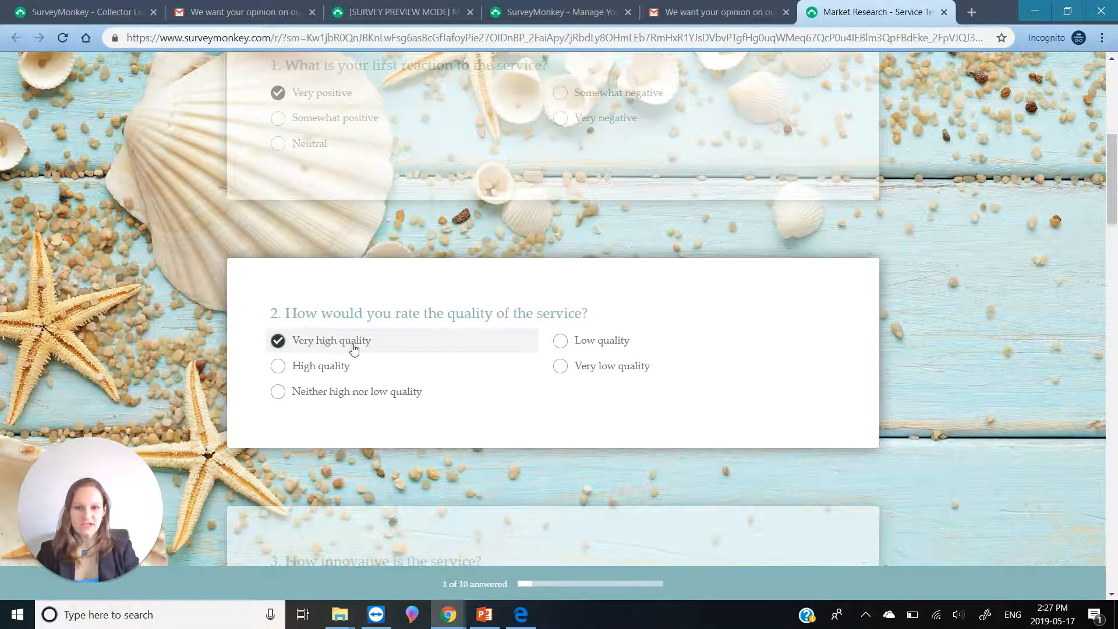
click(362, 367)
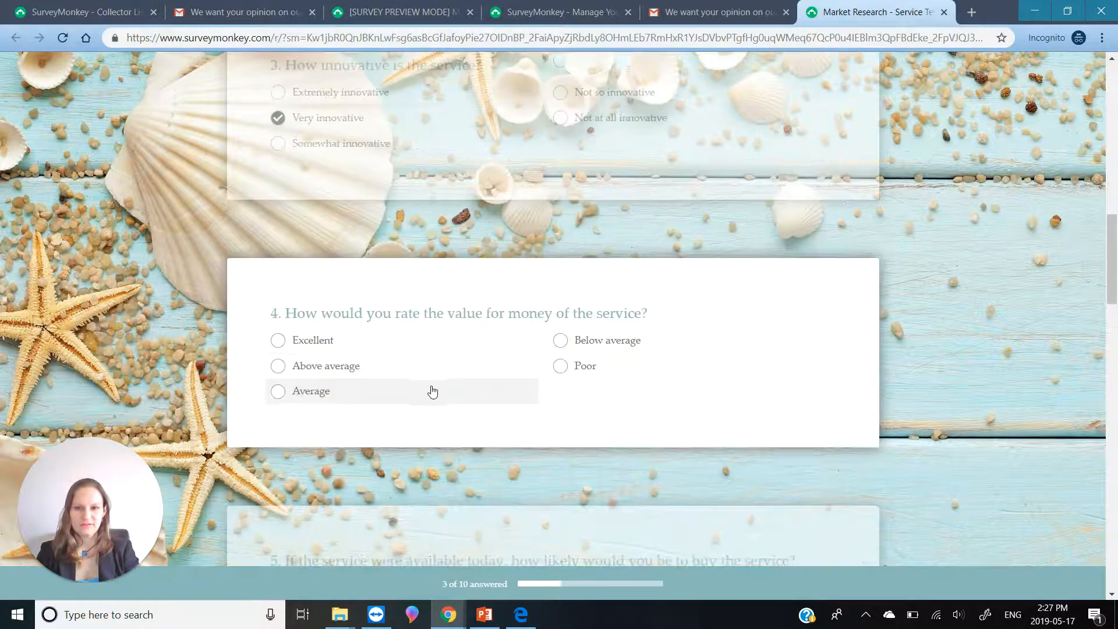
click(389, 390)
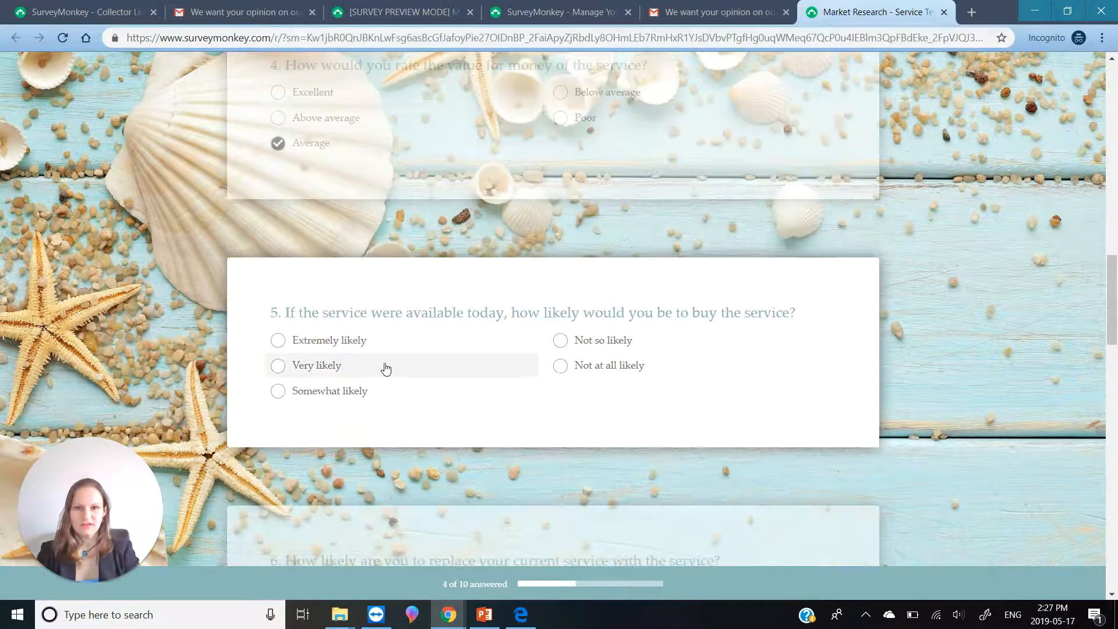
click(385, 368)
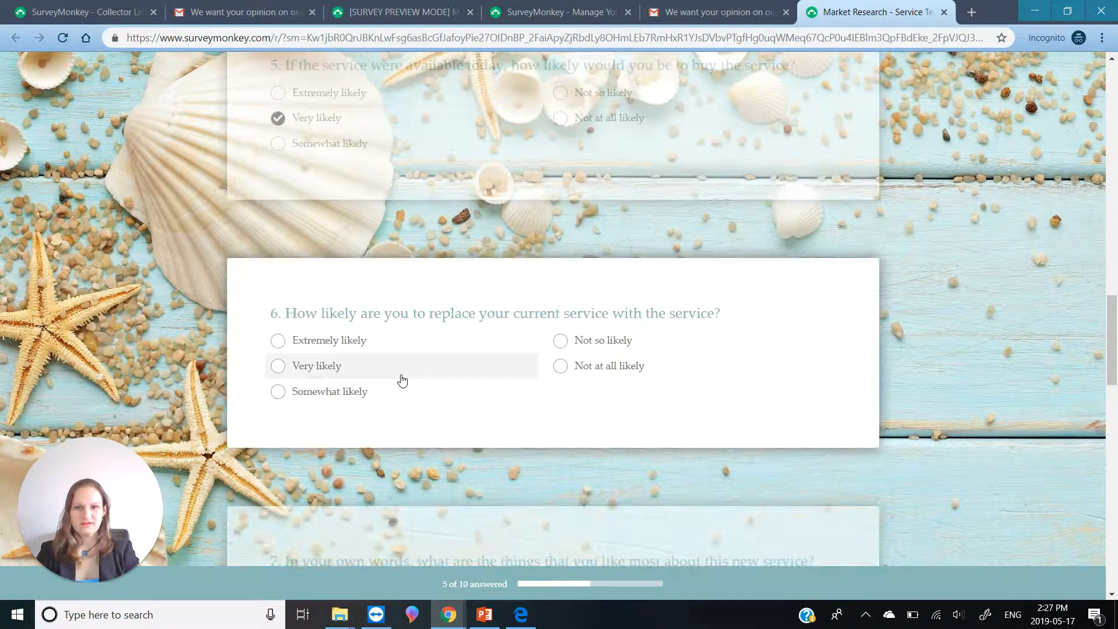
click(401, 376)
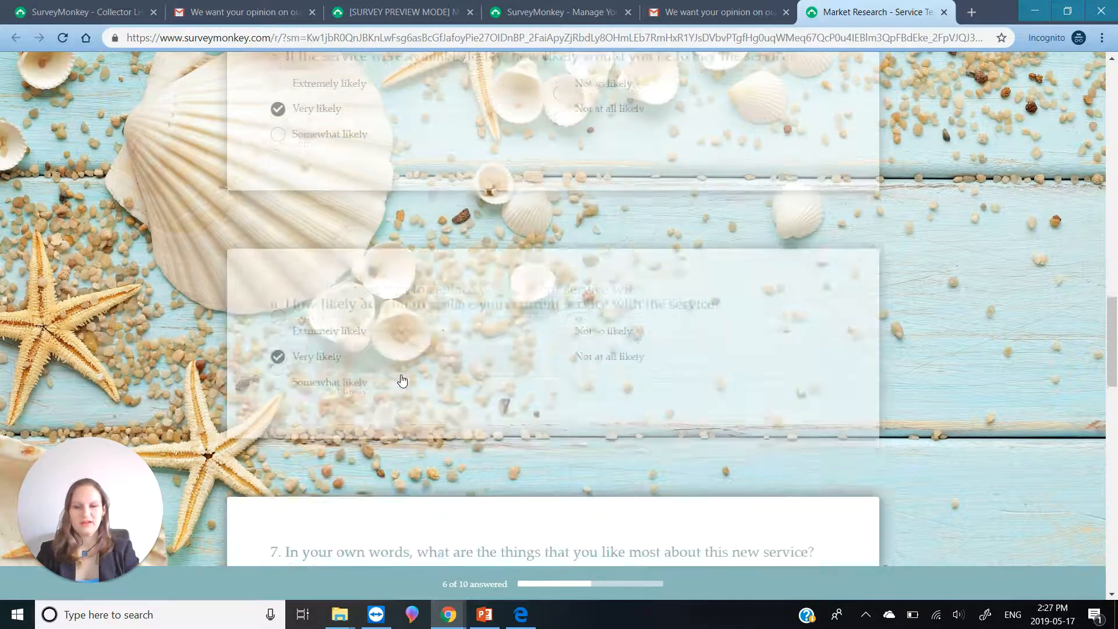
Answer question 7 with "gjkldfjglf", question 8 with a score of 8, and question 9 with "l;ghkfgk"
click(392, 387)
text(gjkldfjglf)
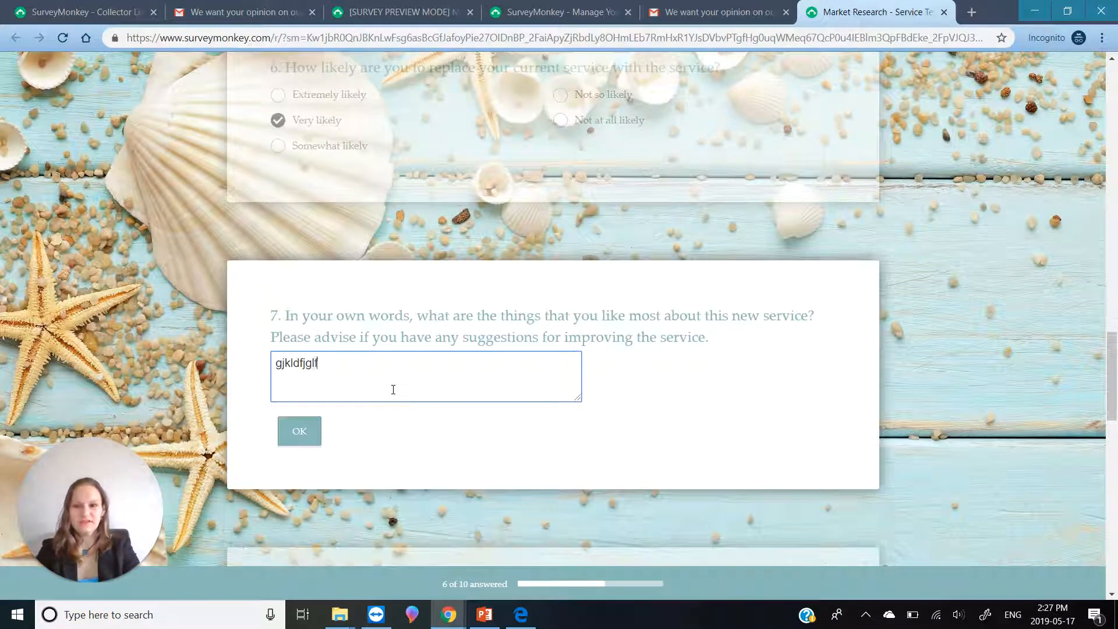
click(309, 430)
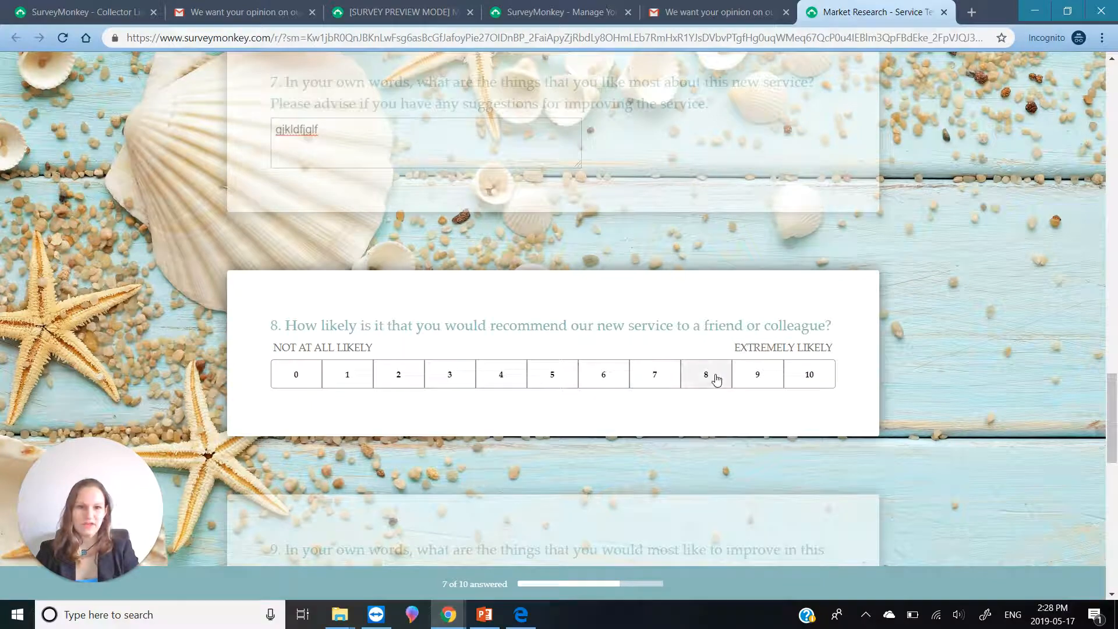
click(715, 378)
click(337, 369)
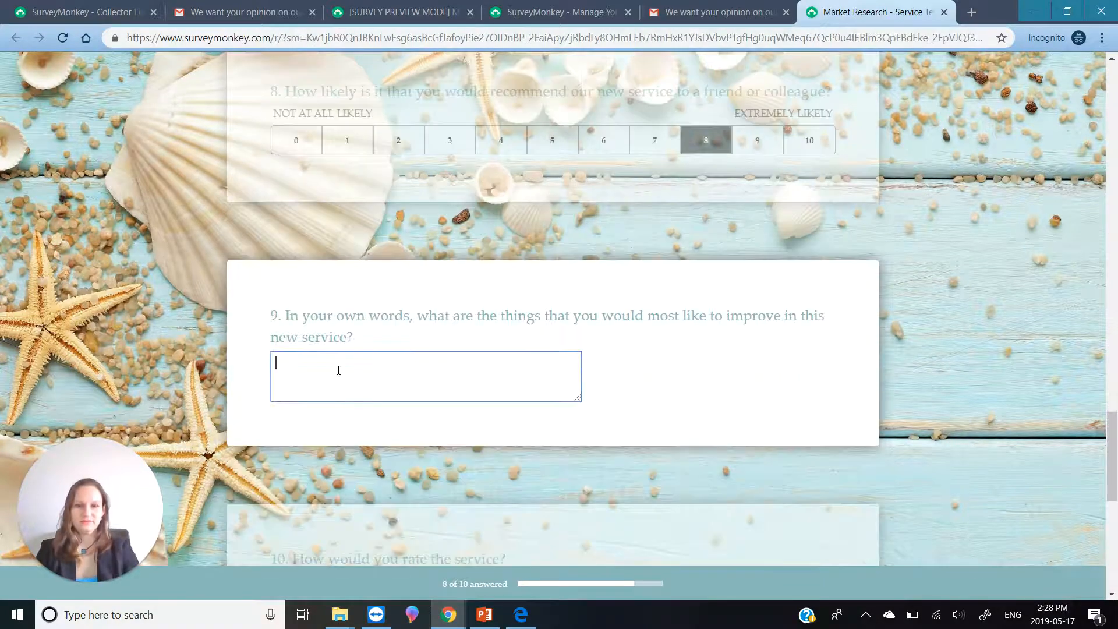
text(l;ghkfgk)
click(299, 431)
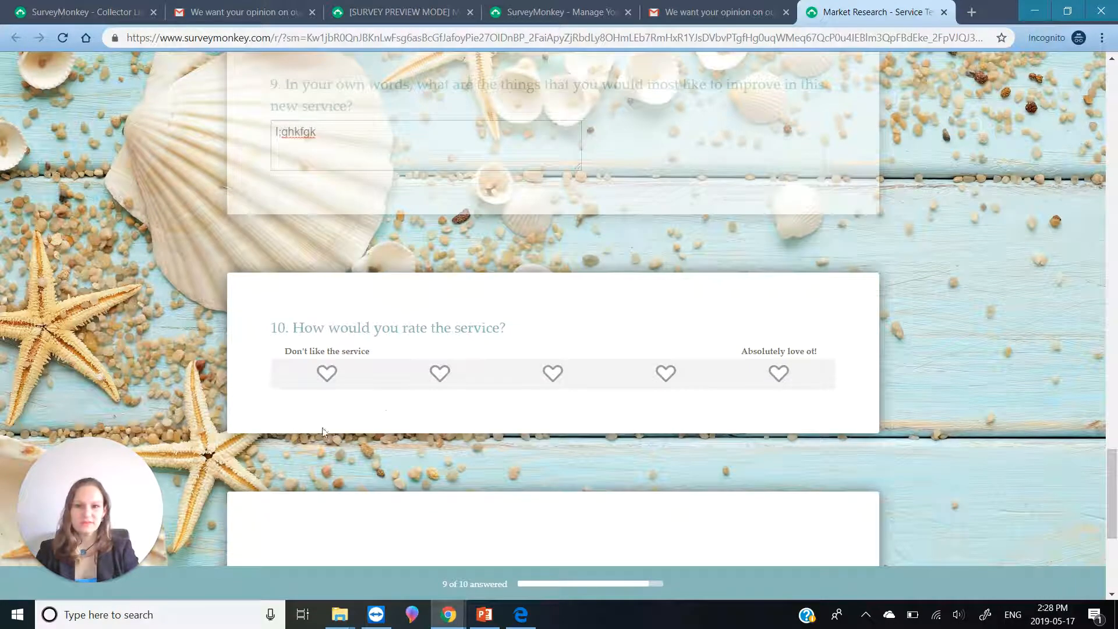
Rate the service four hearts in question 10 and submit the completed survey
click(669, 375)
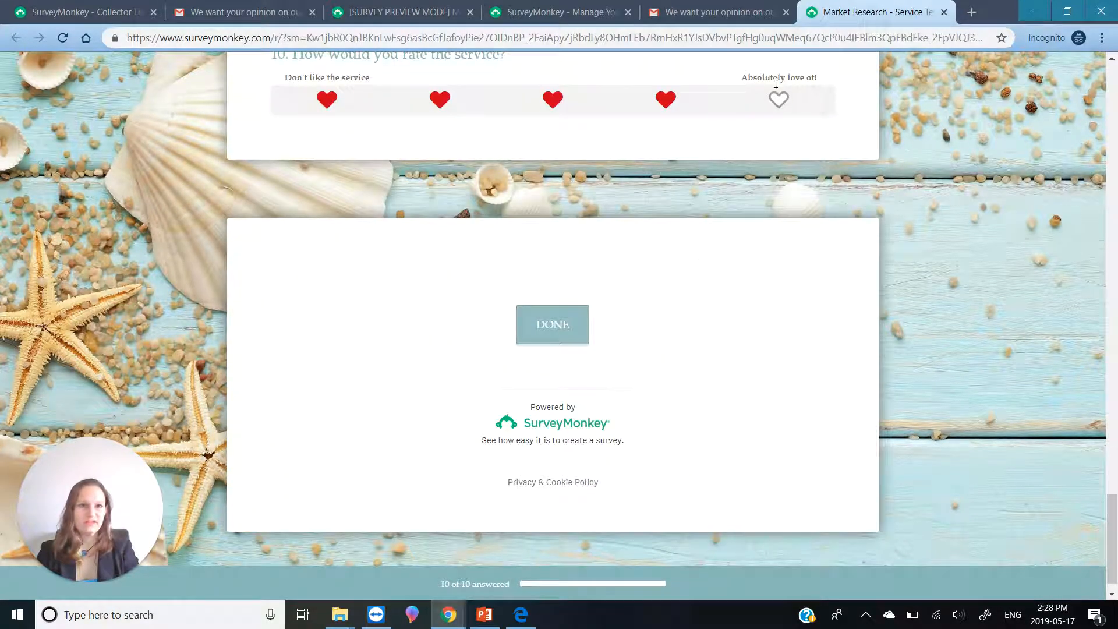
click(557, 338)
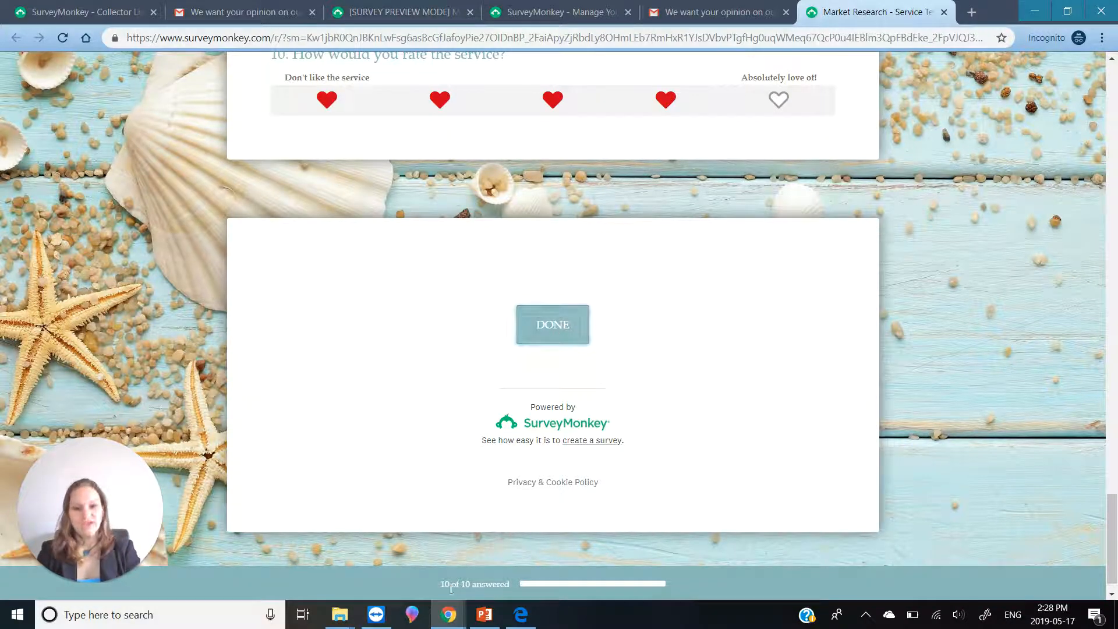
drag(452, 586, 512, 582)
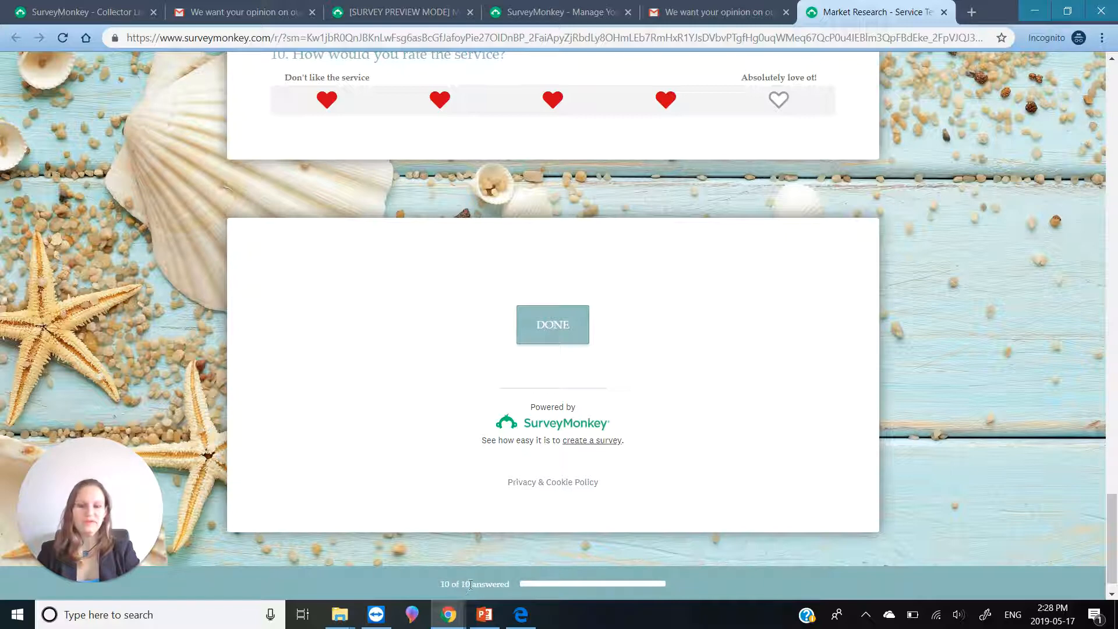
click(571, 340)
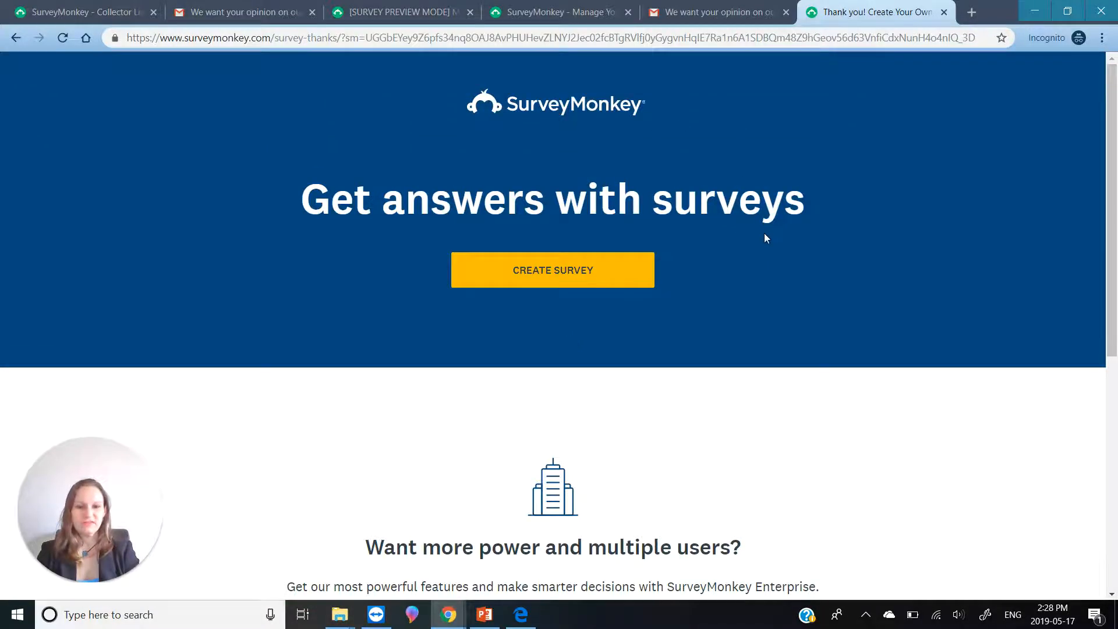
drag(1112, 153, 1032, 110)
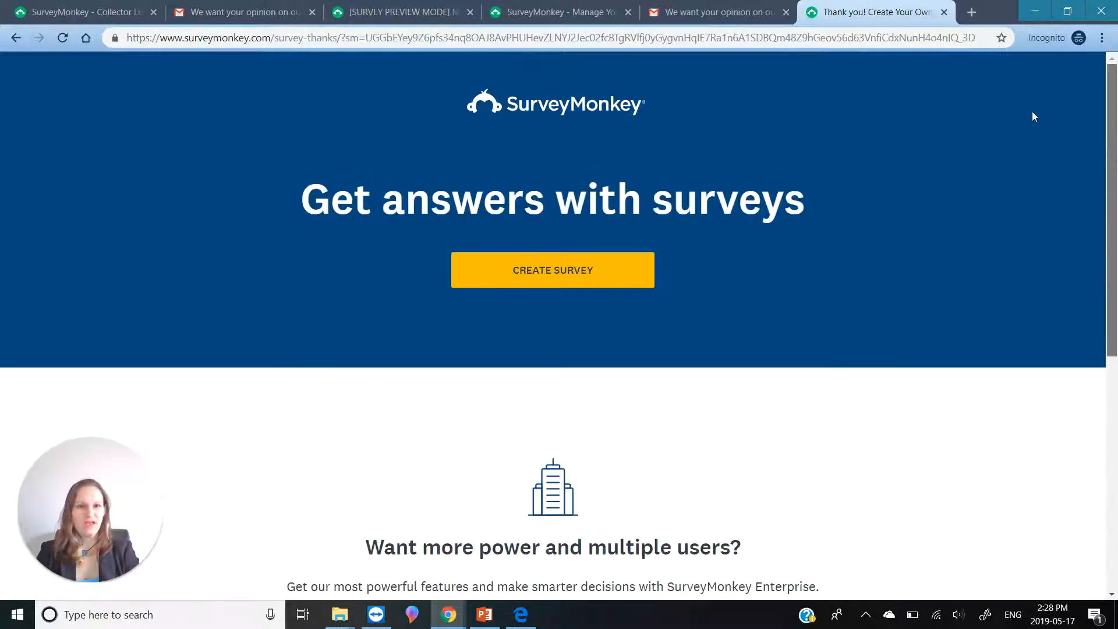
Check the recipient's Gmail inbox for the thank you email, and refresh the Email Invitation 1 overview in SurveyMonkey
click(705, 17)
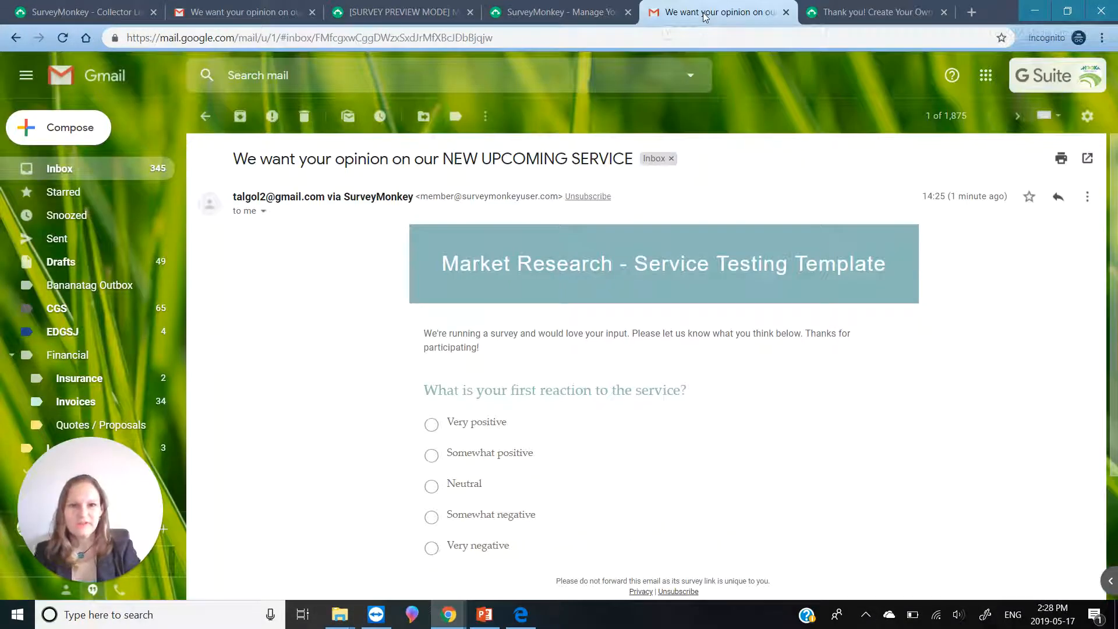
click(205, 116)
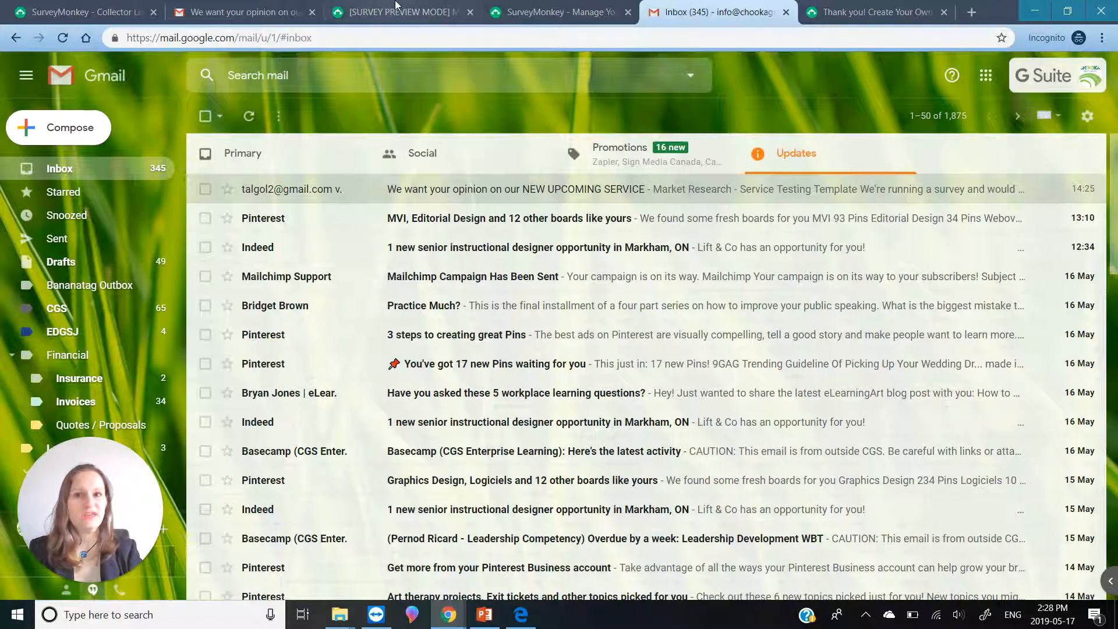
click(536, 21)
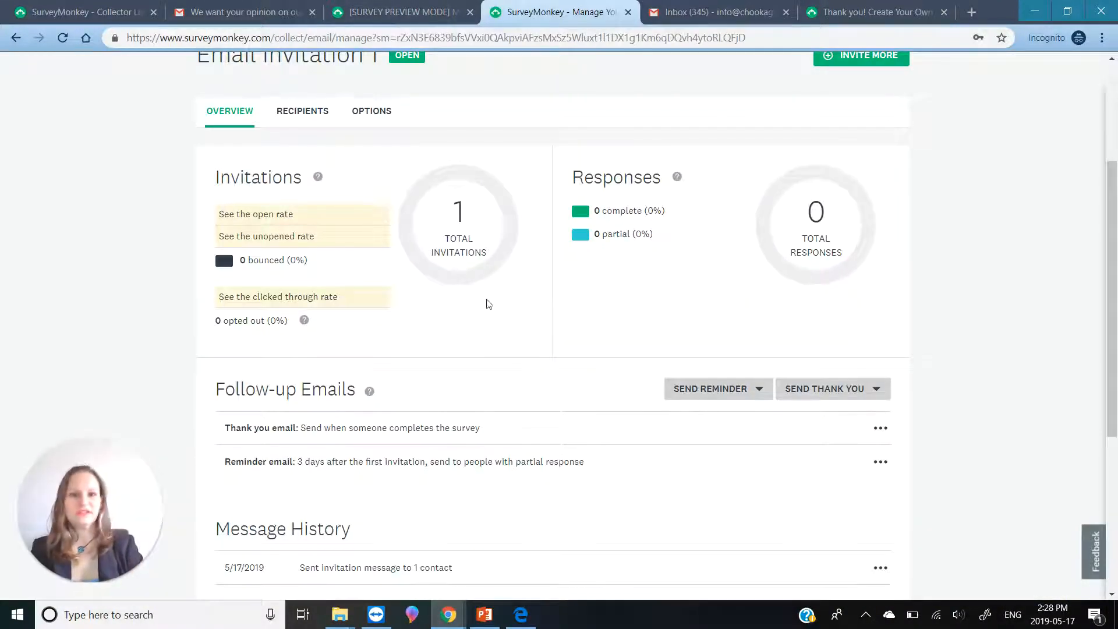
click(63, 37)
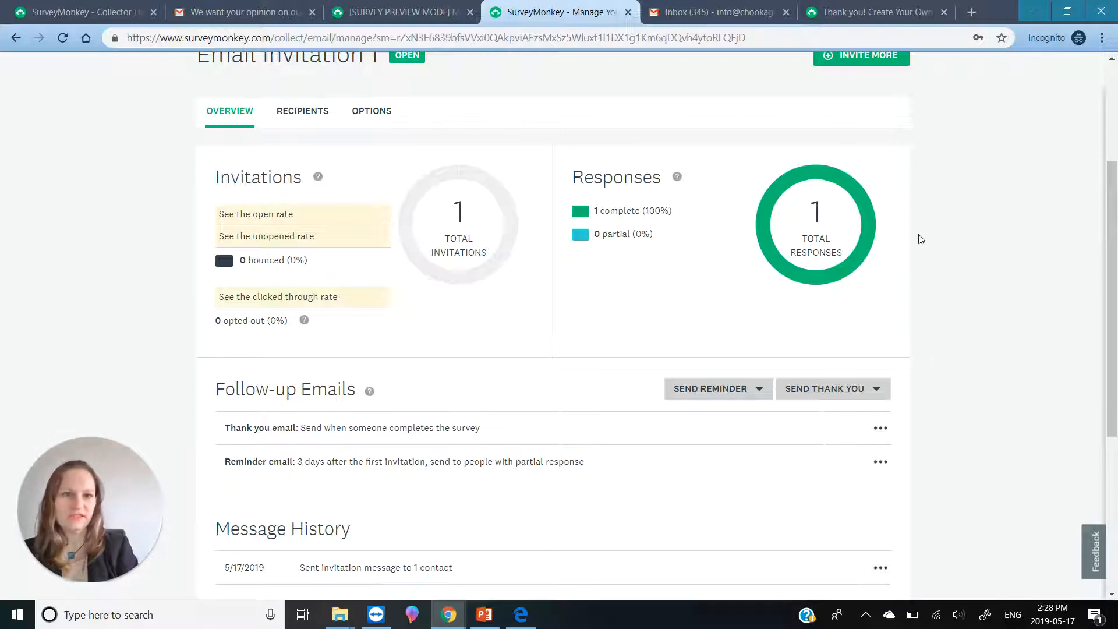
Open the survey's results analysis and view the question summary for the first-reaction question
drag(1114, 210, 1112, 135)
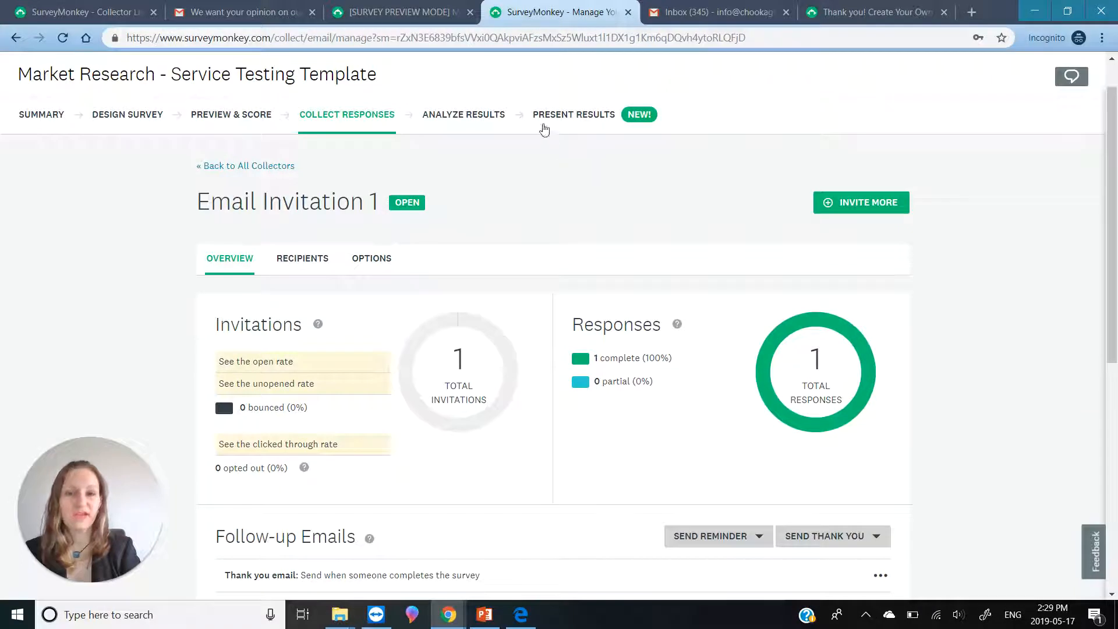
click(474, 118)
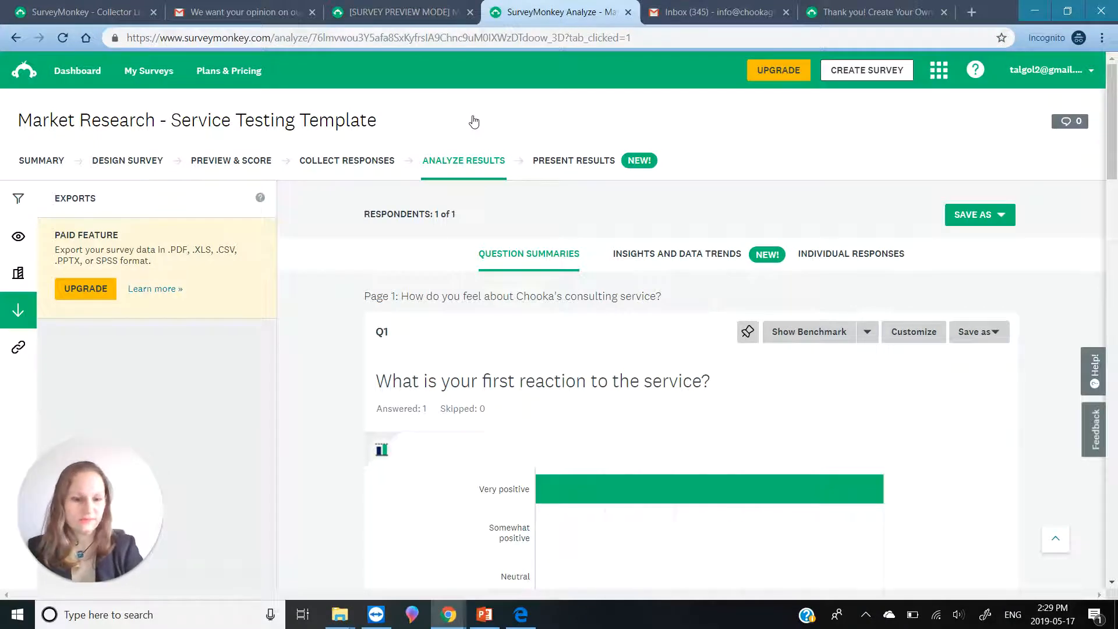
scroll(474, 122, down, 2)
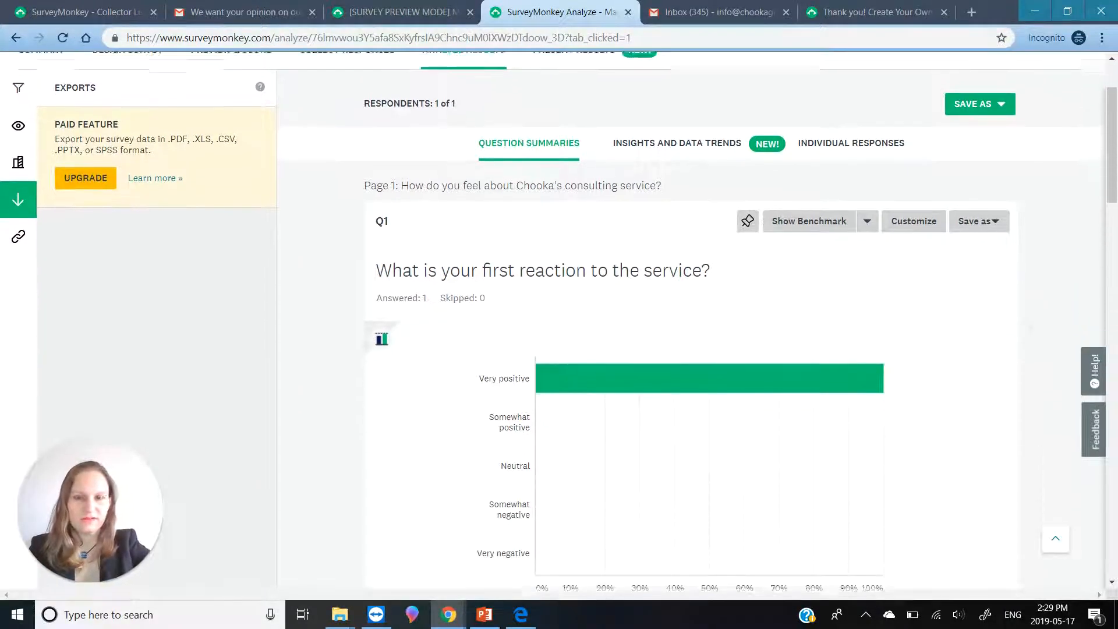
scroll(699, 315, down, 1)
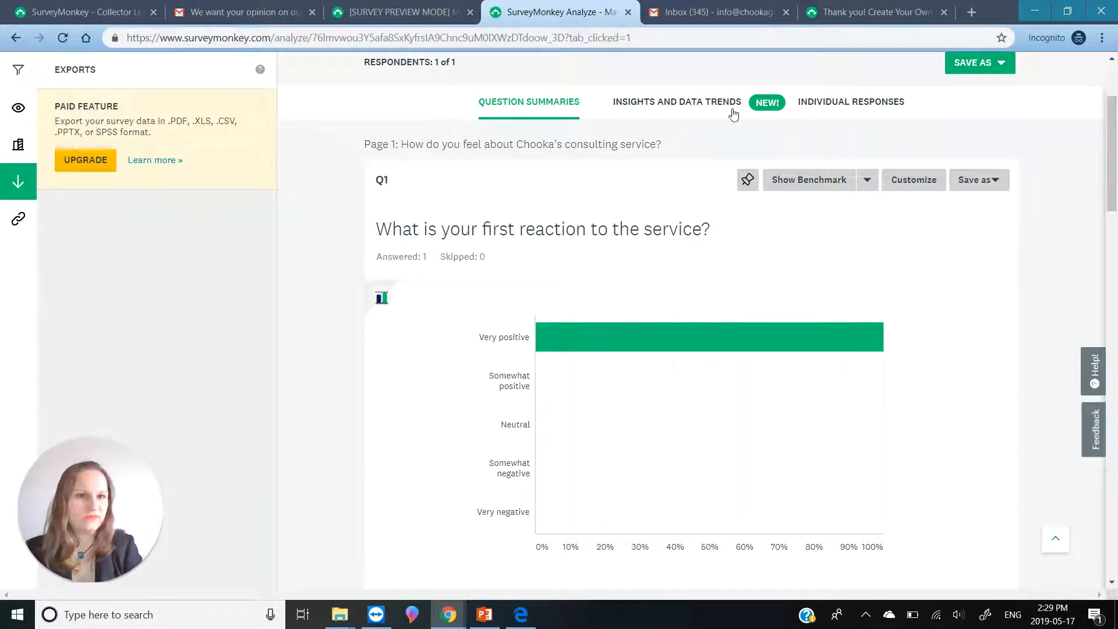
Review the individual response, including the respondent's details and the answers to the first survey questions
click(851, 103)
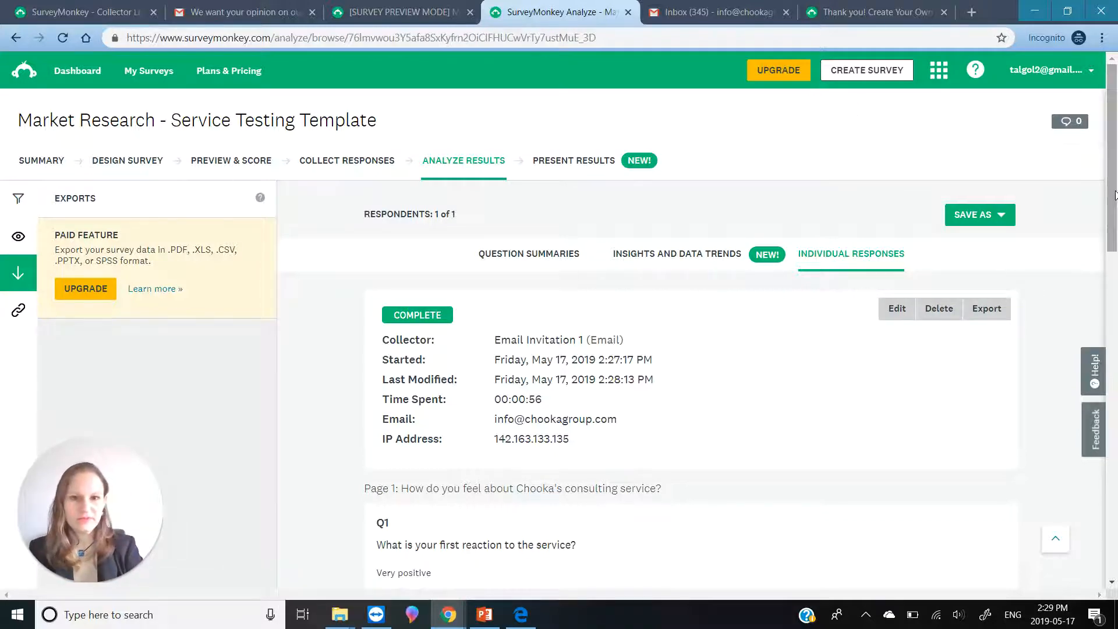
drag(1114, 195, 1114, 246)
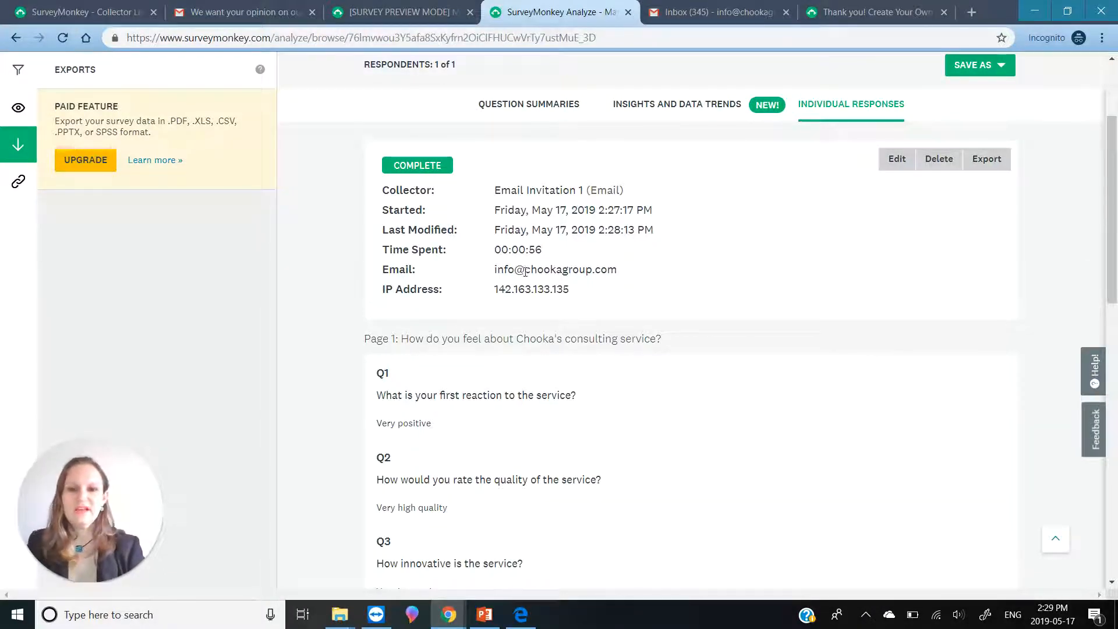
drag(526, 273, 603, 274)
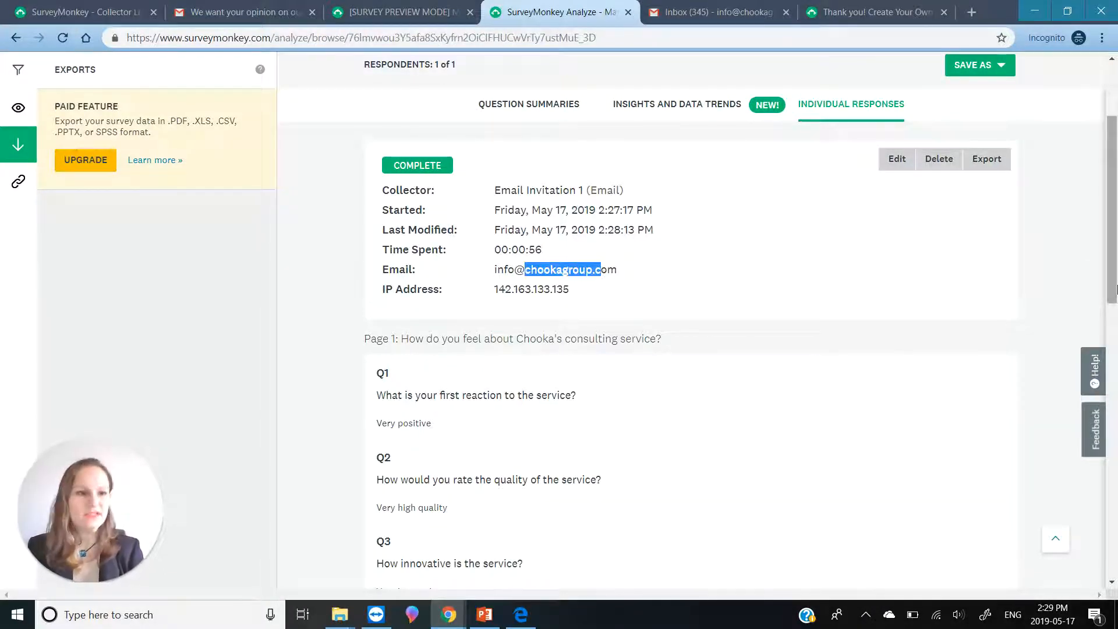
click(1081, 238)
scroll(1113, 210, down, 1)
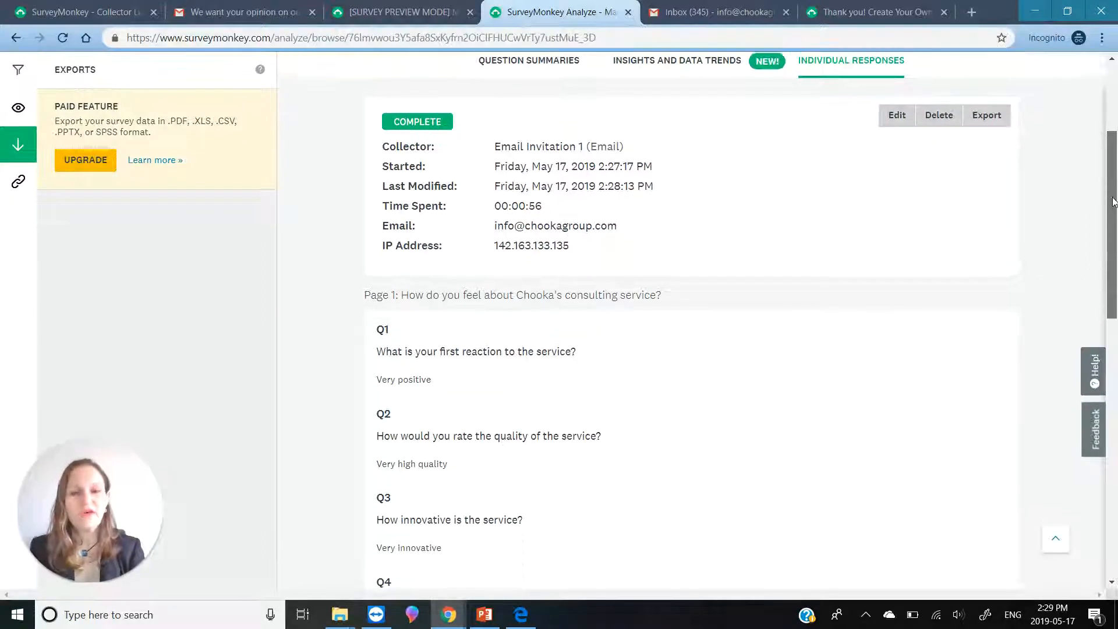
drag(1113, 205, 1114, 251)
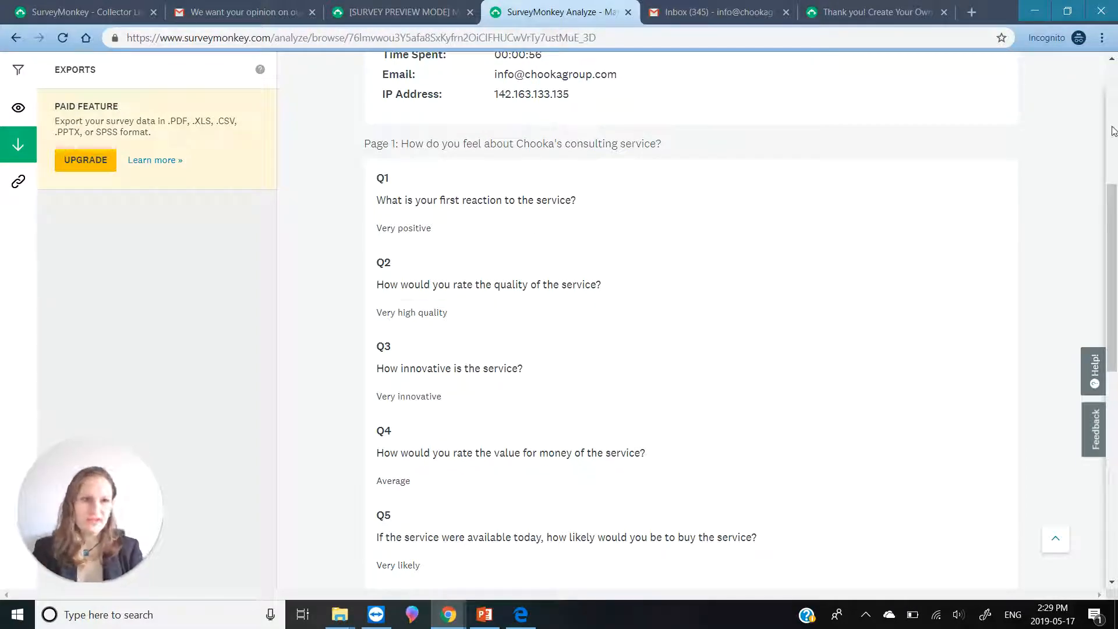
drag(1114, 211, 1087, 74)
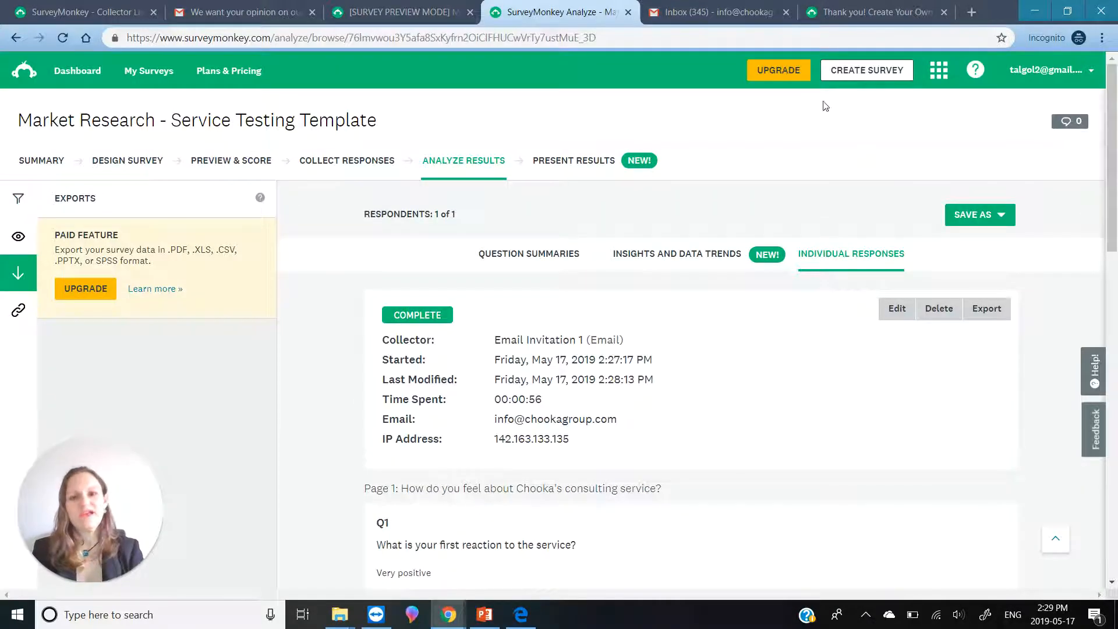
Examine the question summaries from question 1 through question 10, dismissing the Sentiment Analysis promotion under question 9
click(554, 254)
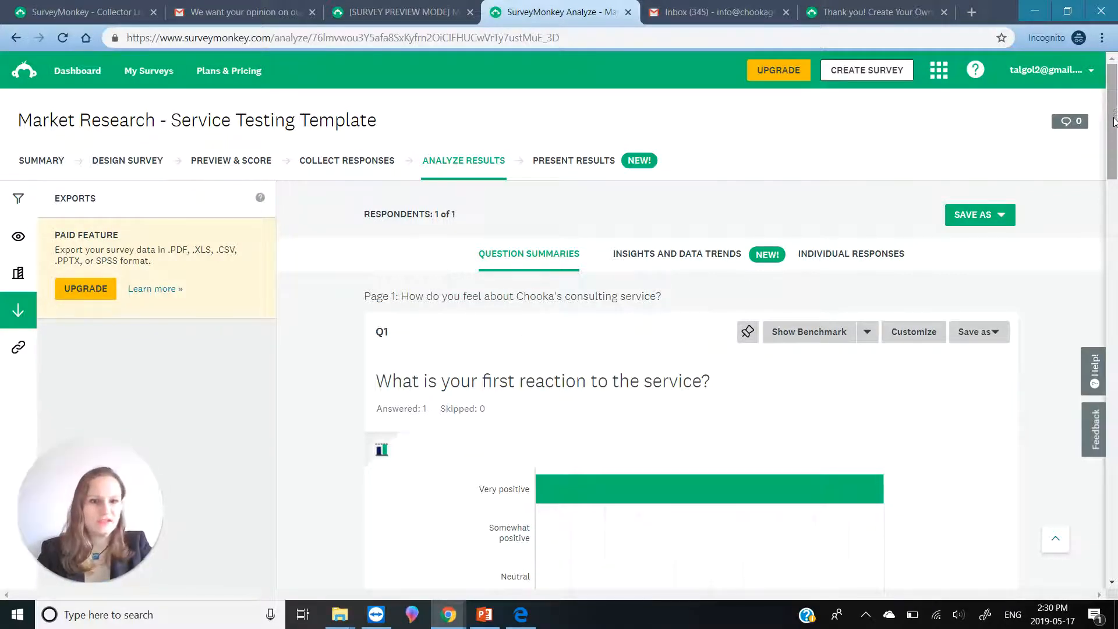
drag(1114, 121, 1115, 189)
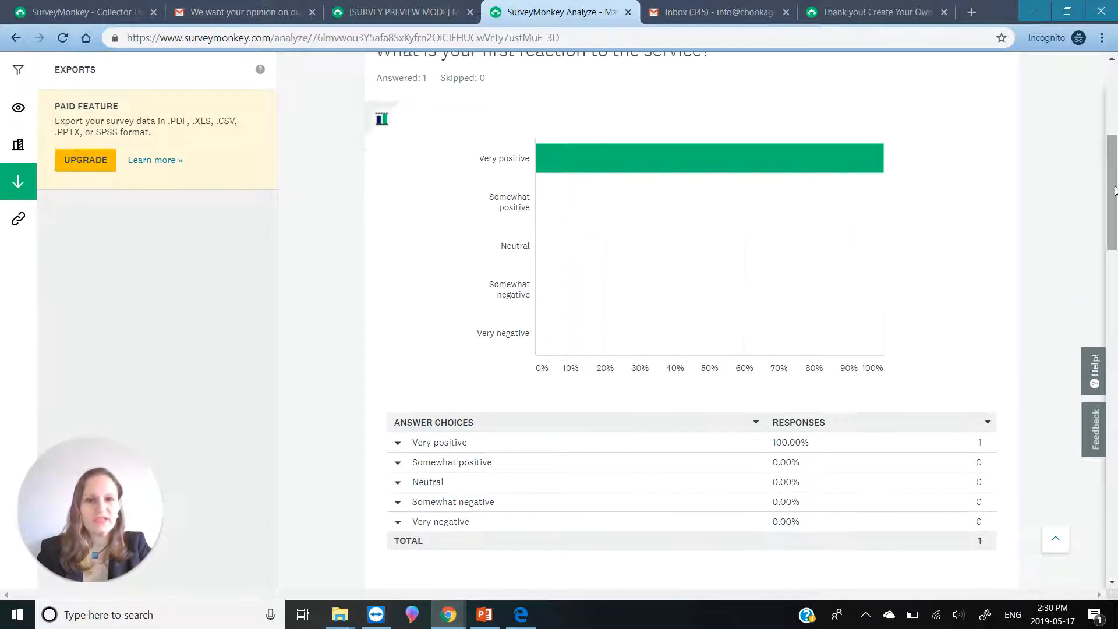
mouse_move(686, 202)
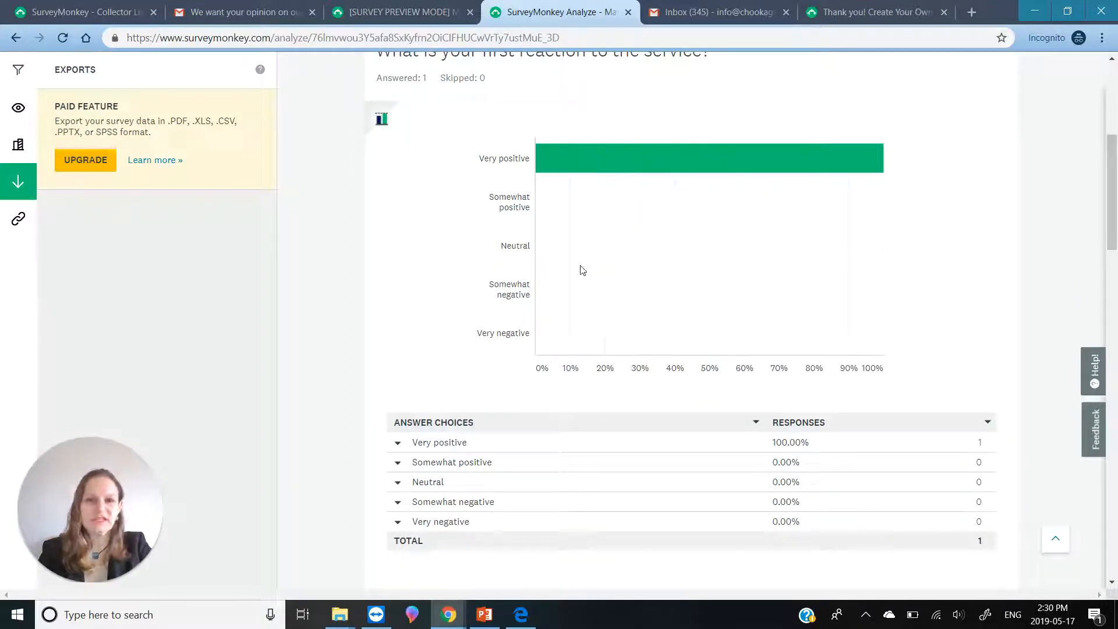
drag(1115, 170, 1095, 408)
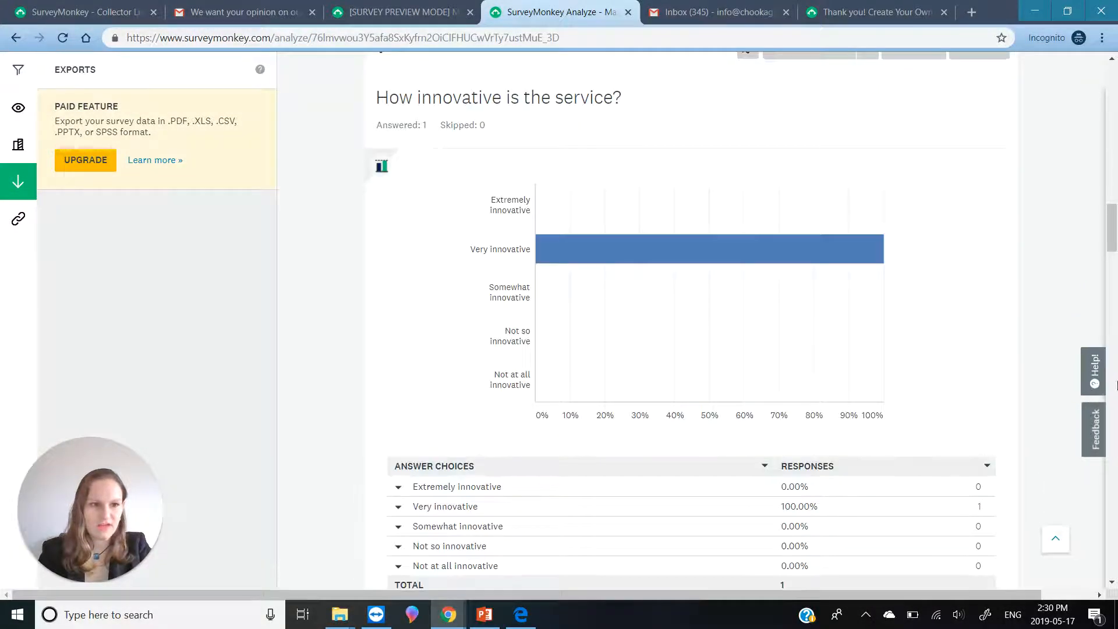
drag(1113, 243, 1116, 450)
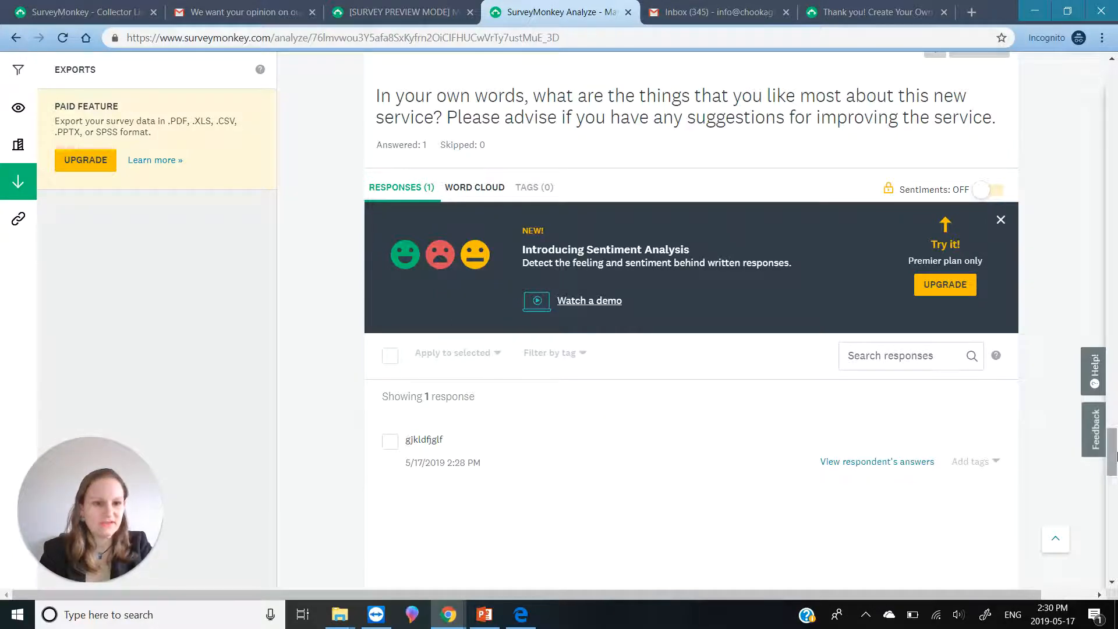
drag(1113, 466, 1113, 543)
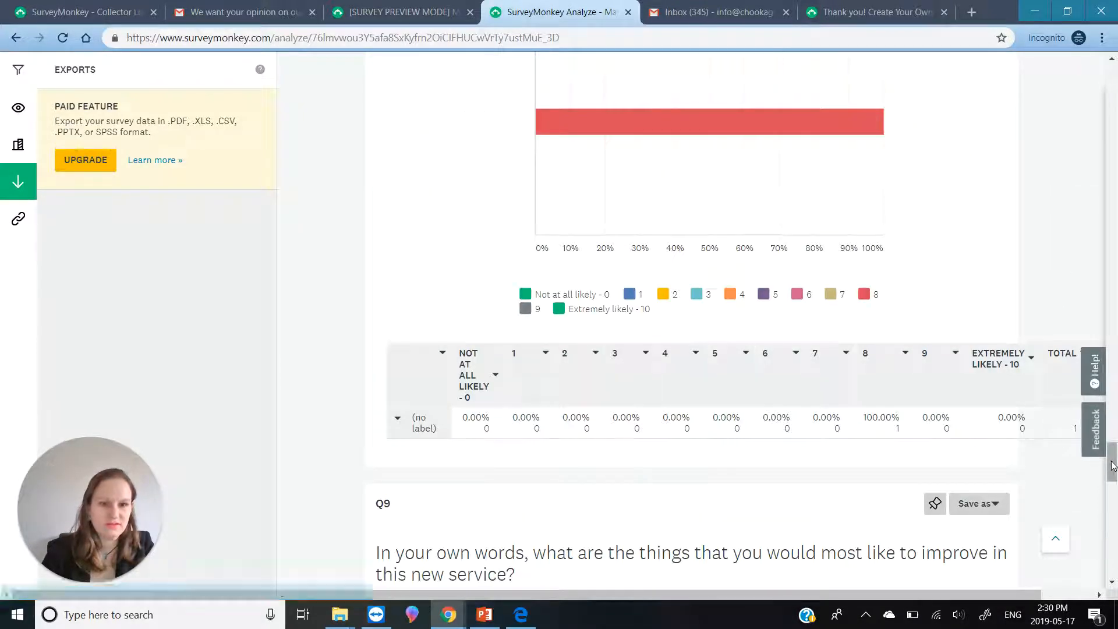
drag(1114, 468, 1113, 510)
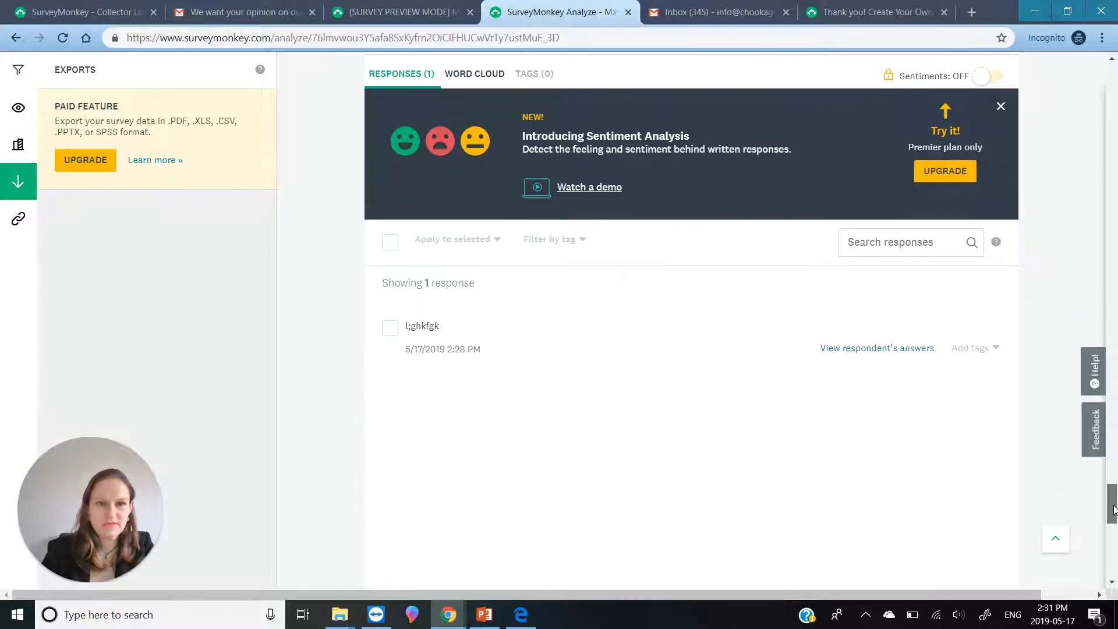
click(1001, 107)
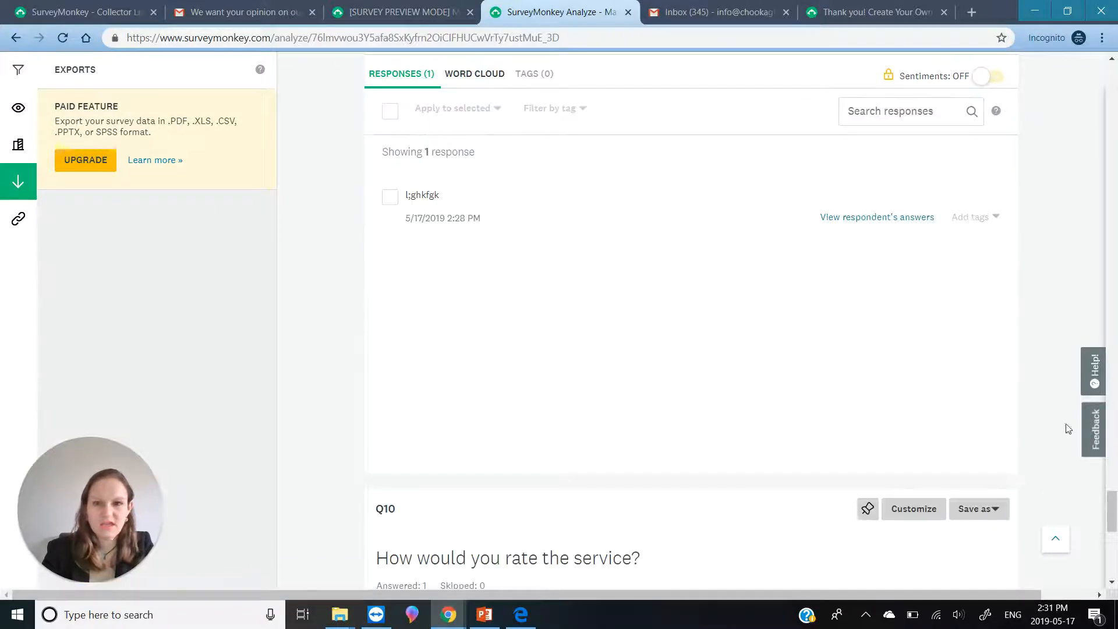
drag(1112, 515, 1115, 548)
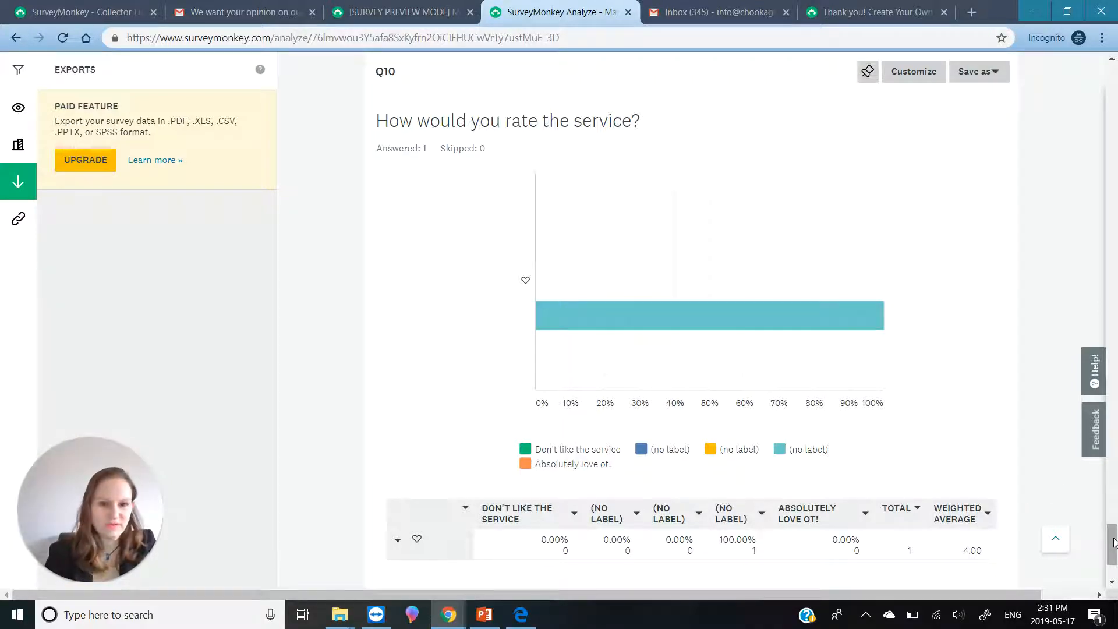
drag(1113, 541, 1112, 75)
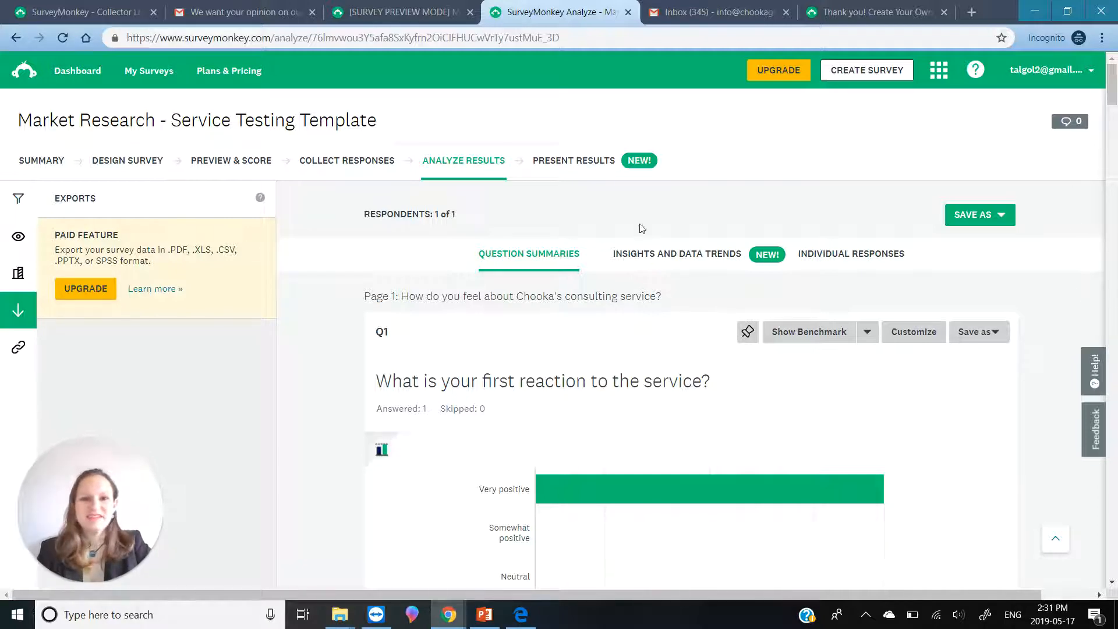
Start a new dashboard for presenting the survey results and advance the dashboard tour to its pinning instructions
click(565, 163)
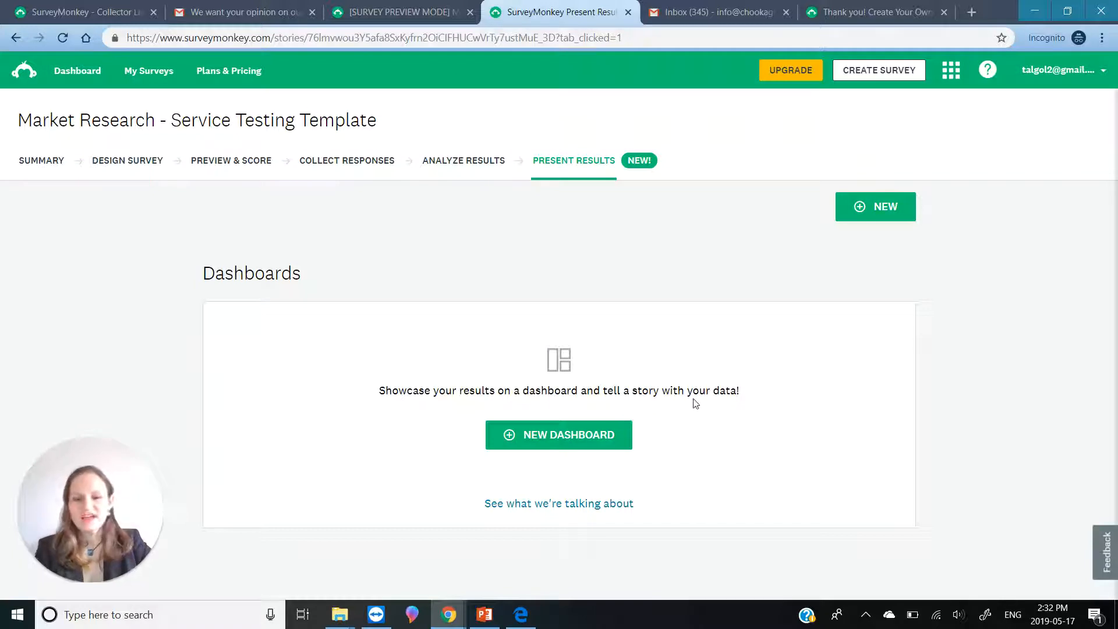
click(575, 440)
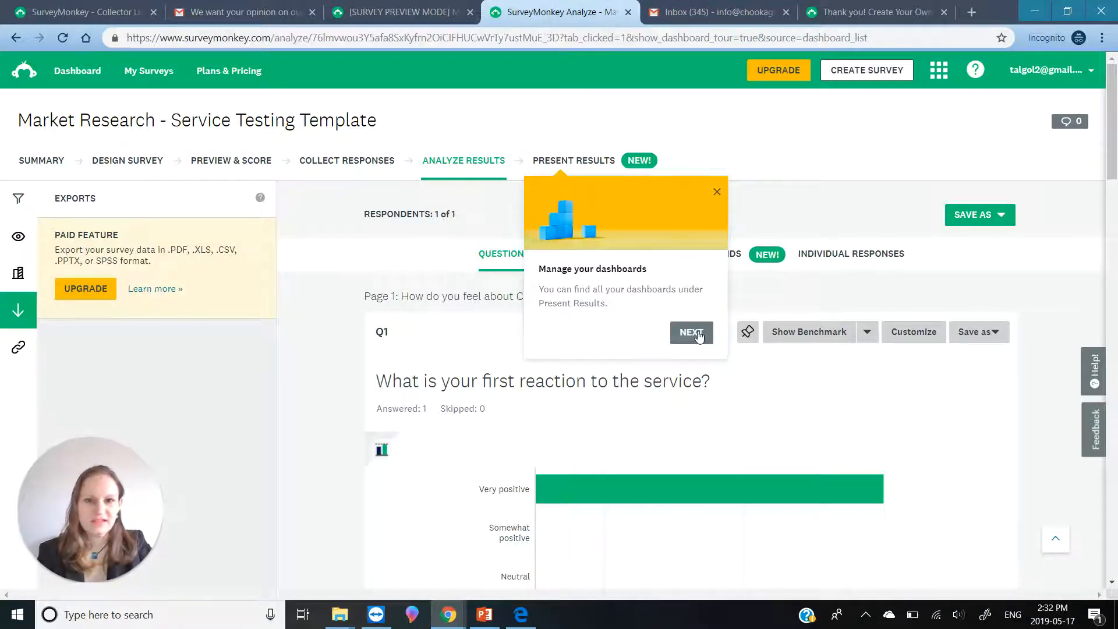
click(692, 333)
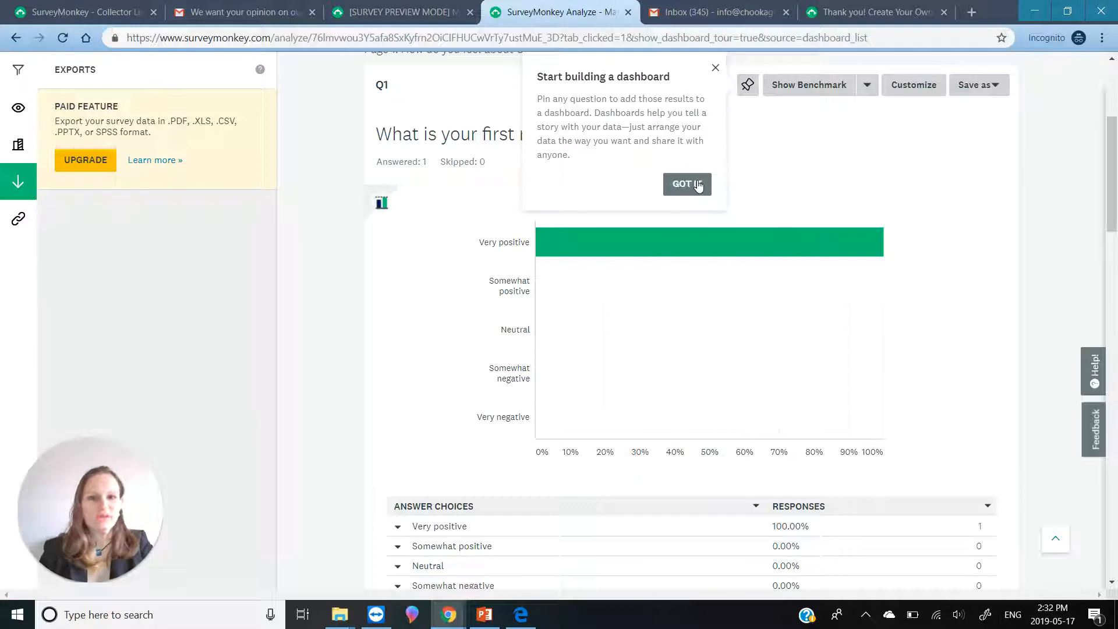
Pin question 1's results to a new dashboard, keeping the suggested name "Market Research - Service Testing Template"
click(748, 92)
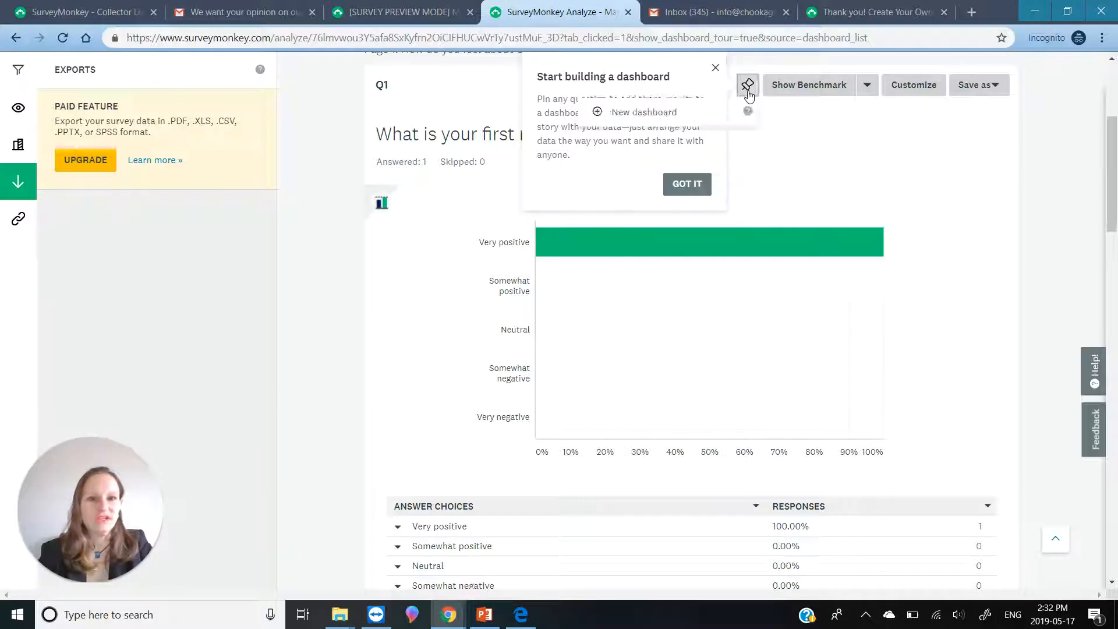
click(652, 114)
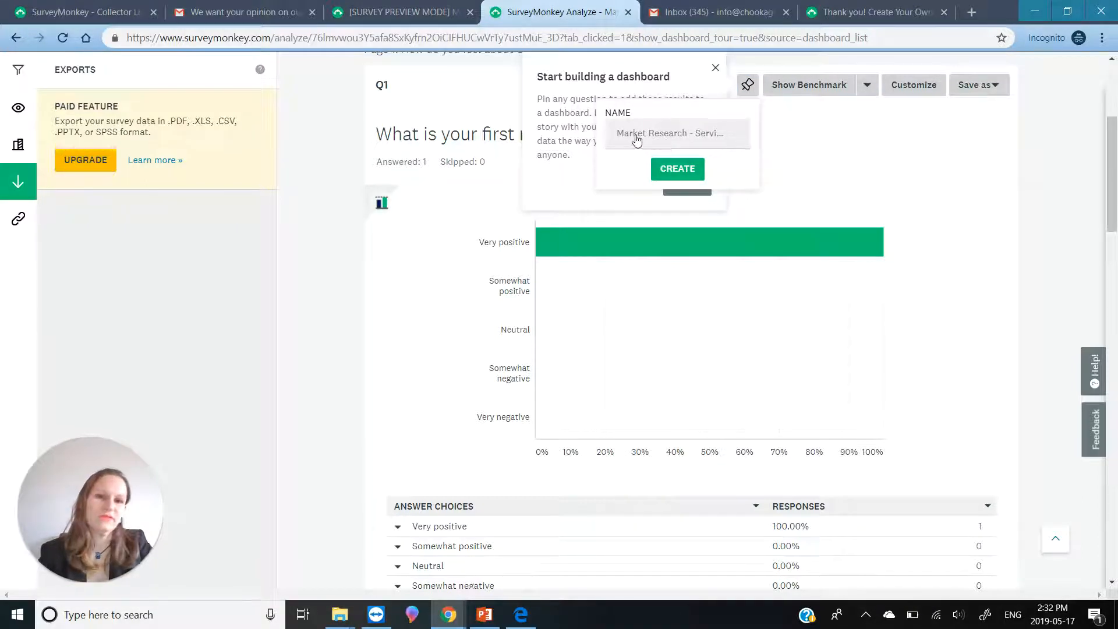
click(689, 171)
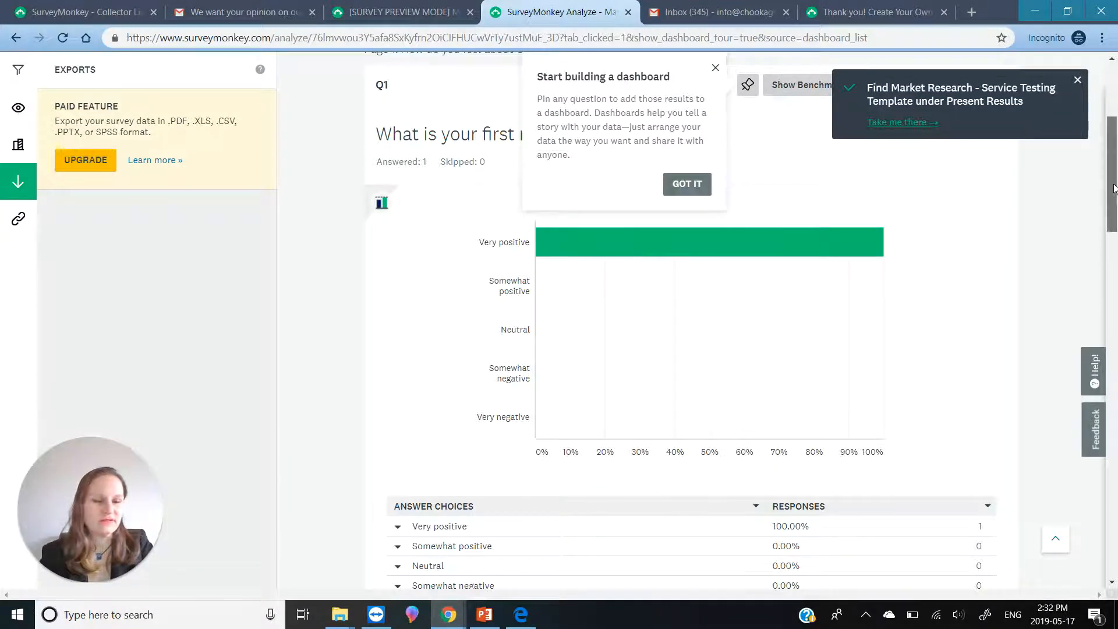
Pin question 3, "How innovative is the service?", to the Market Research - Service Testing Template dashboard
drag(1114, 182, 1116, 464)
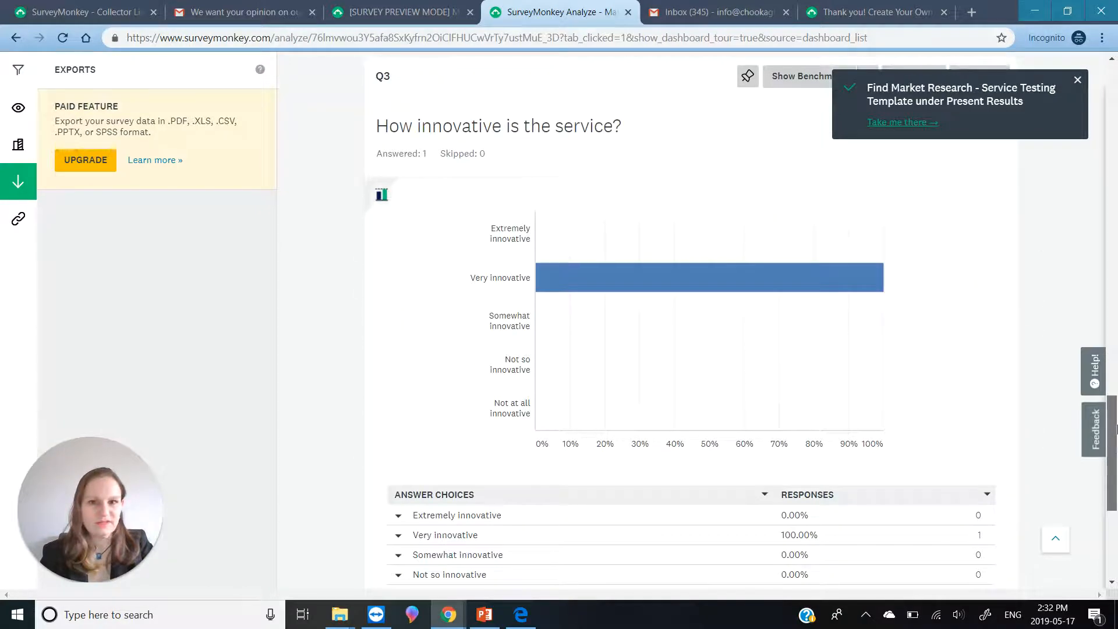
scroll(822, 240, up, 4)
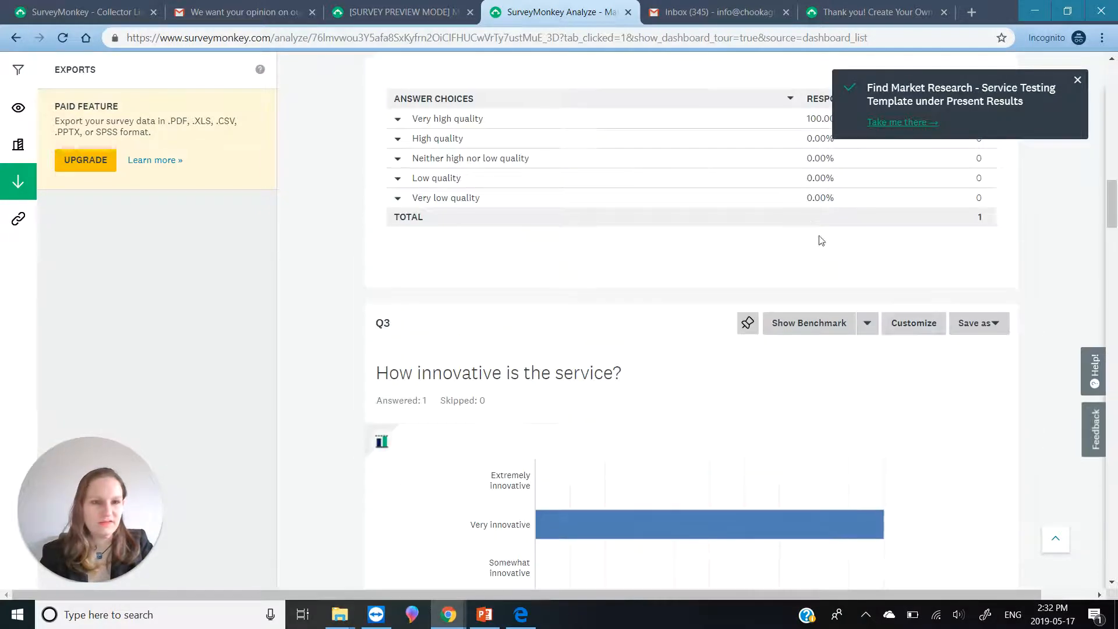
click(748, 322)
click(695, 356)
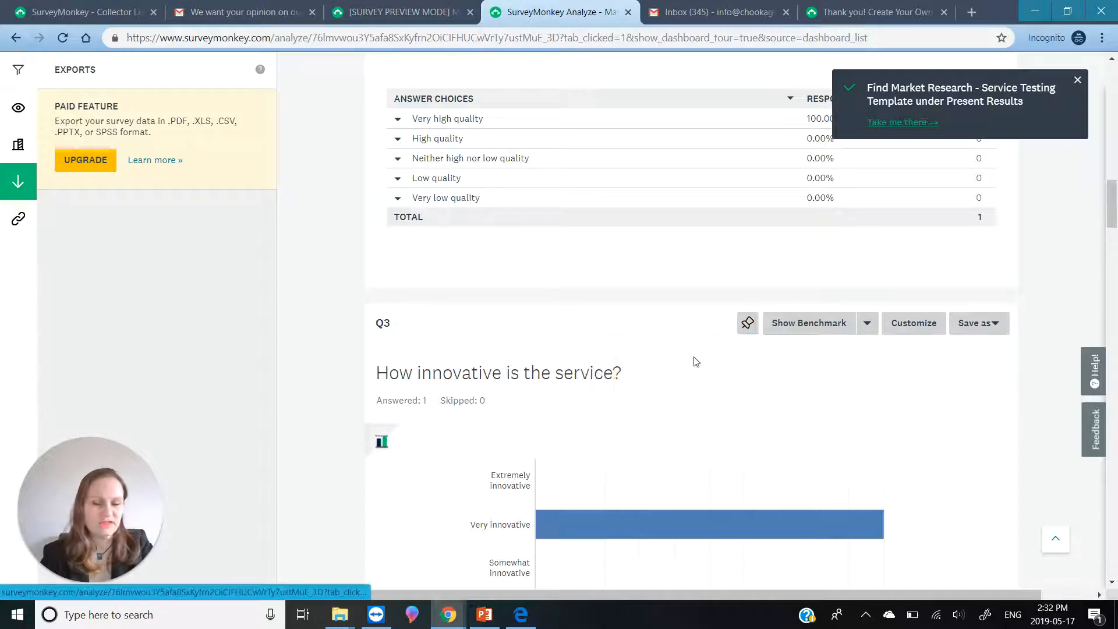
Pin question 7, the open-ended question about what respondents like most, to the same dashboard
drag(1115, 203, 1116, 435)
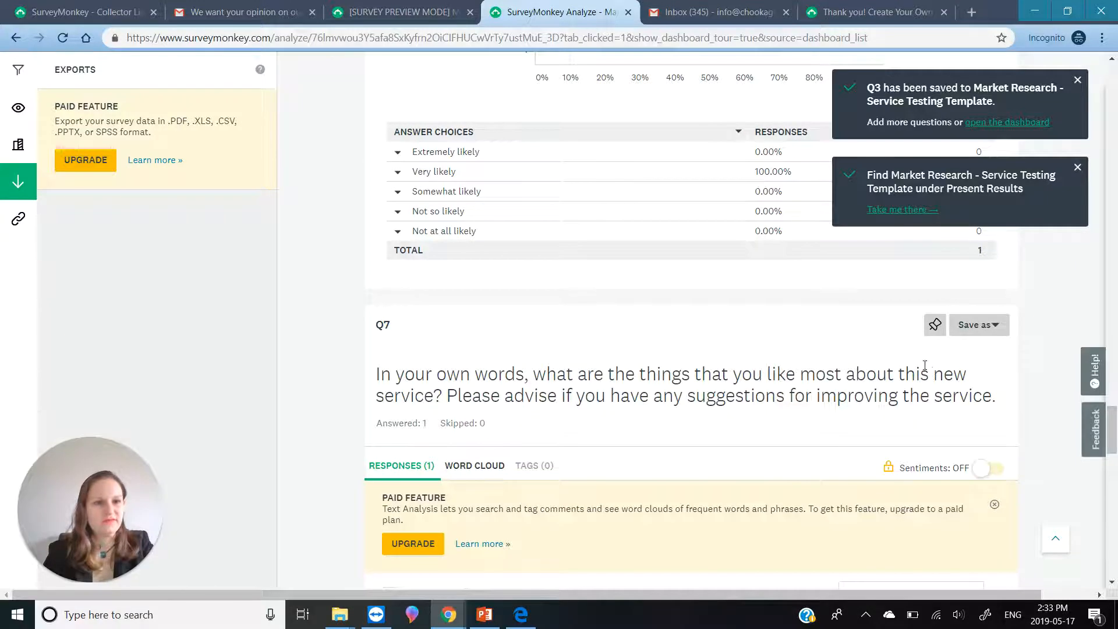
click(934, 326)
click(844, 357)
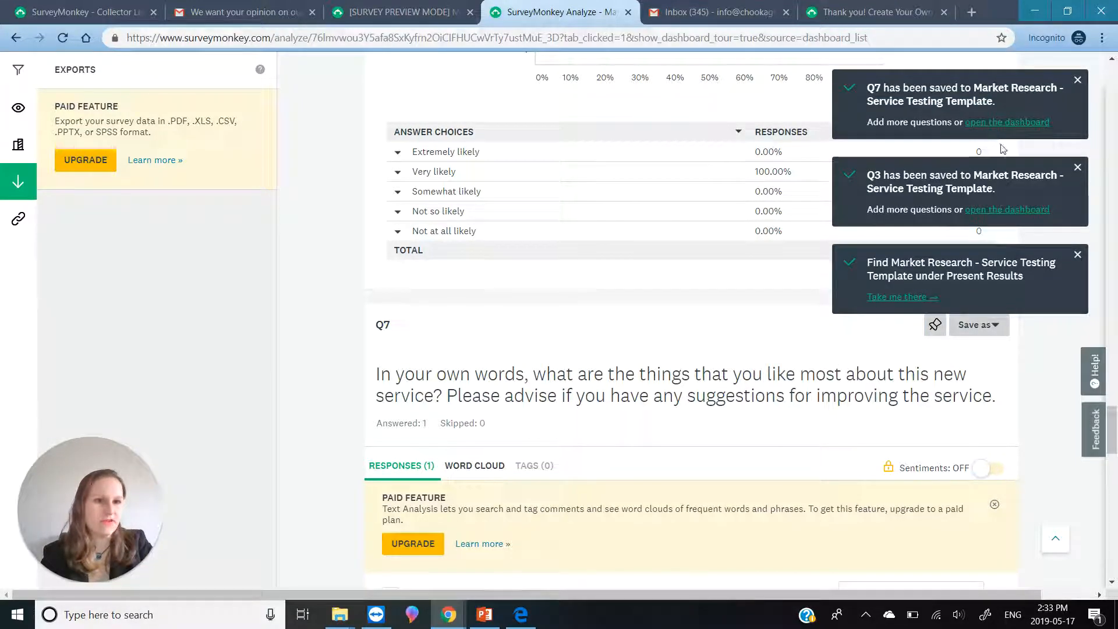
Open the Market Research - Service Testing Template dashboard and add an empty text tile beside the open-ended question's result
click(1023, 124)
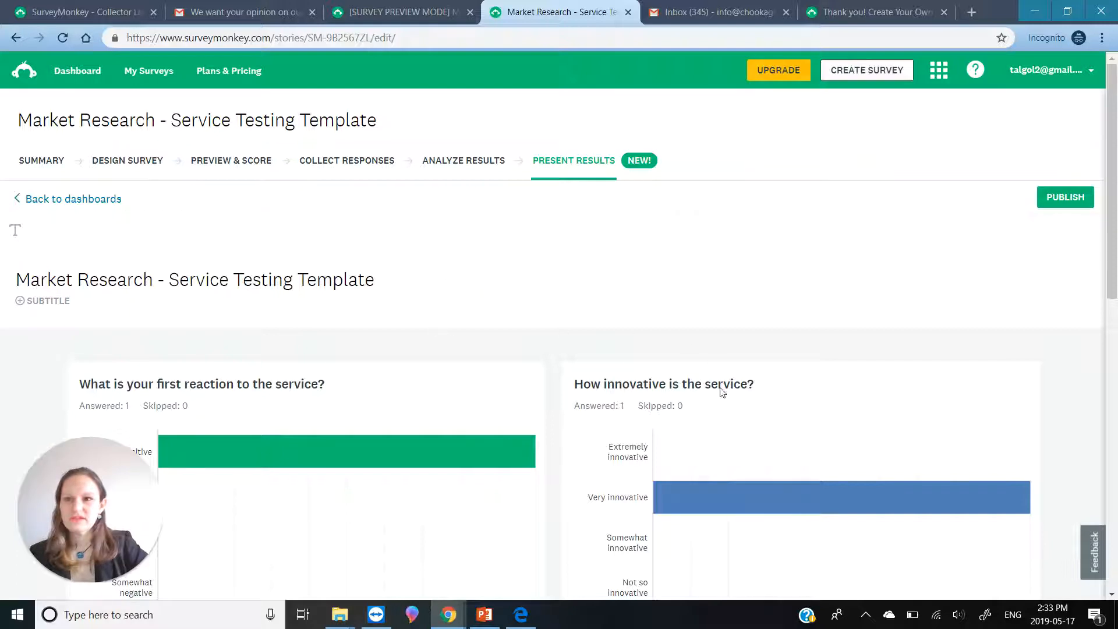
drag(1114, 177, 1113, 371)
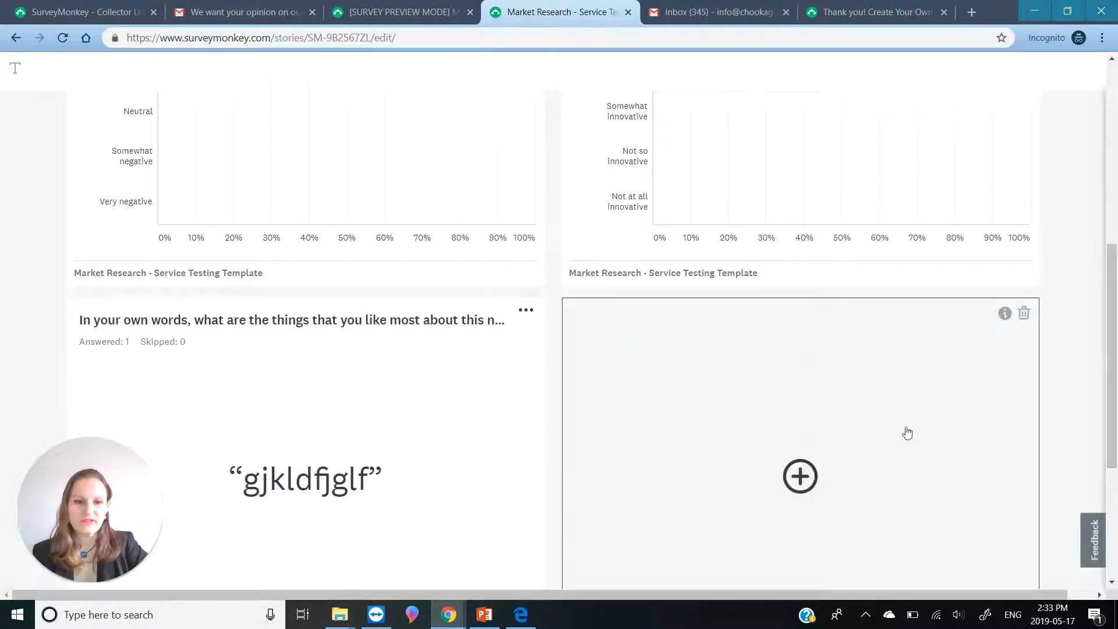
click(801, 476)
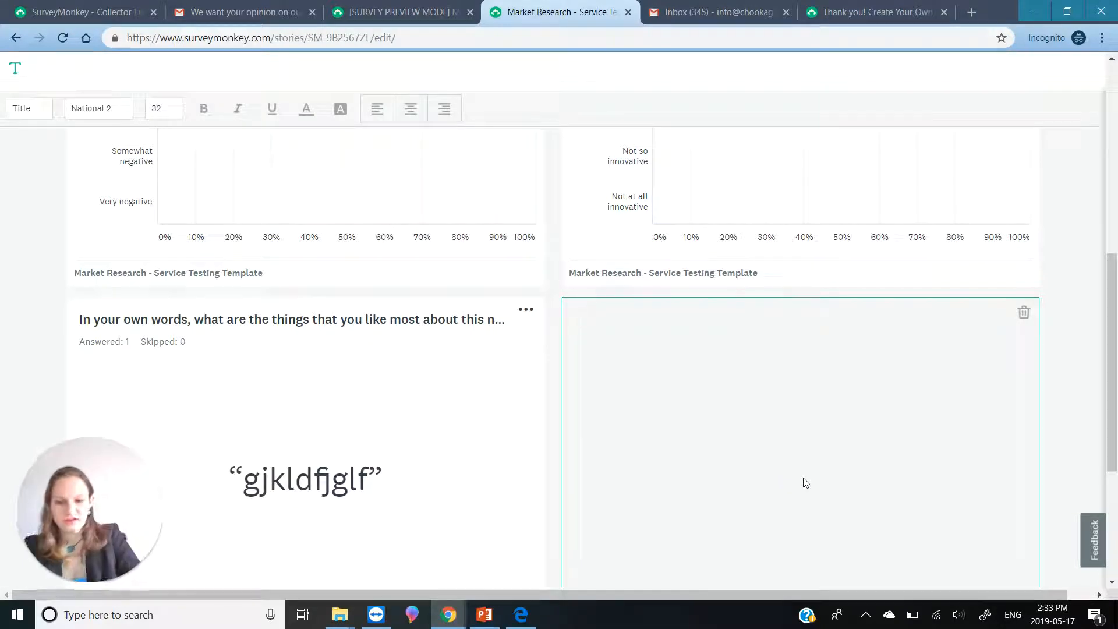
Write "This is our cool dashboard. It presents a certain trend...." in the new text tile and finish editing it
text(This is our)
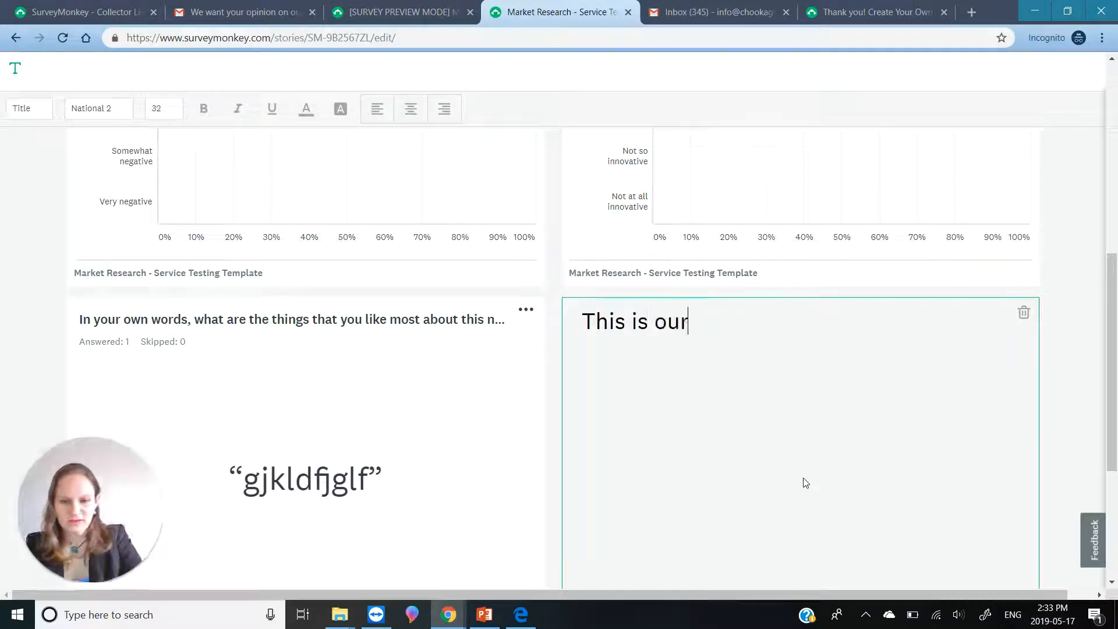
text( cool das)
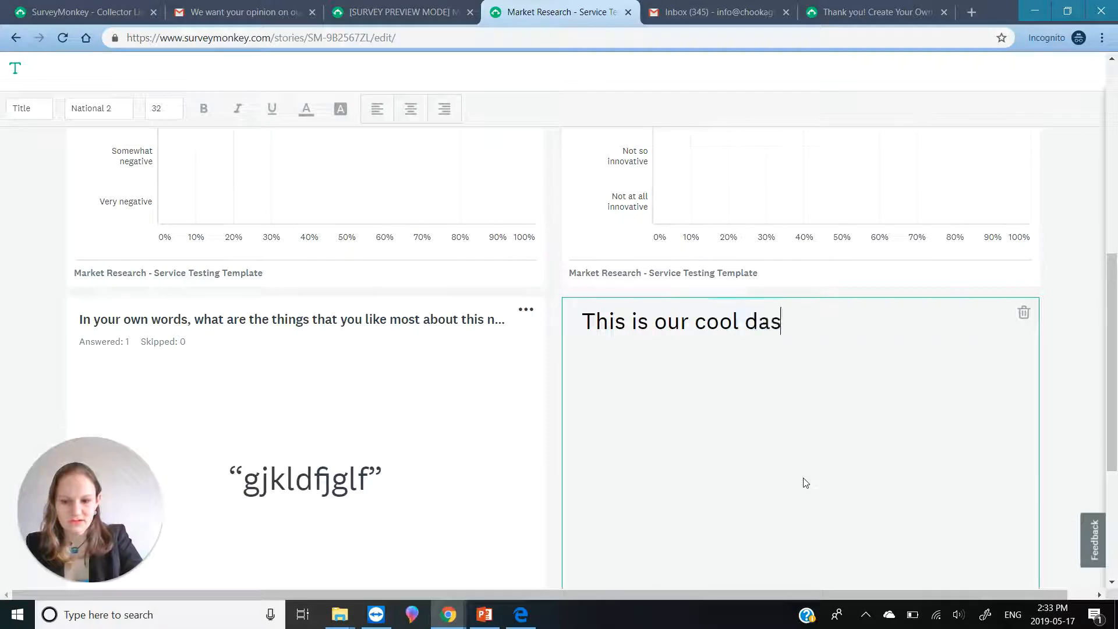
text(hboars)
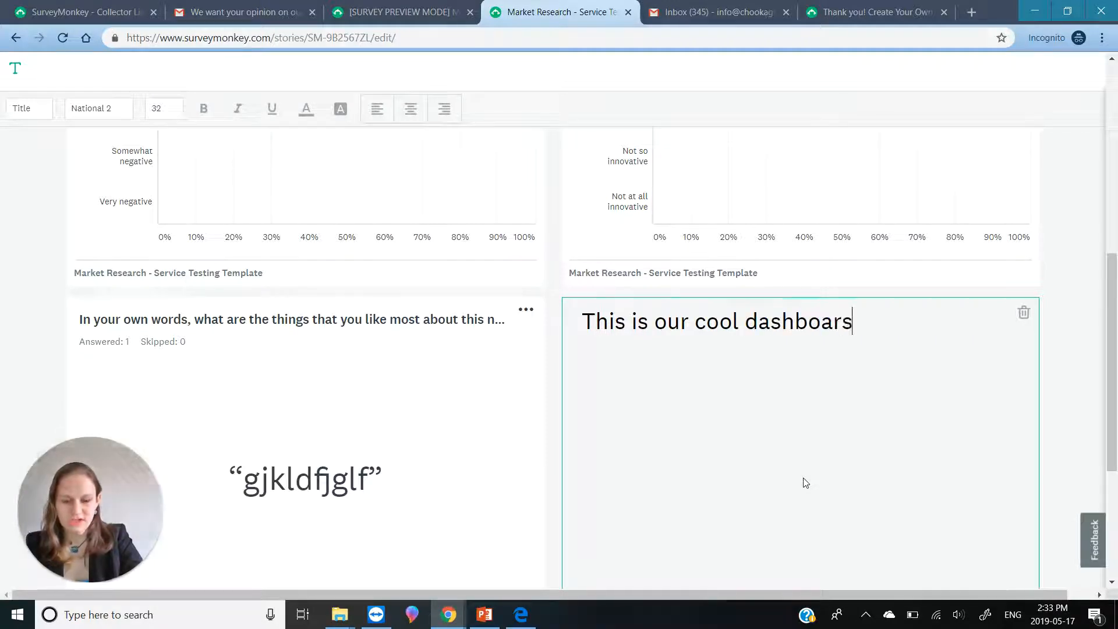
text(. It pr)
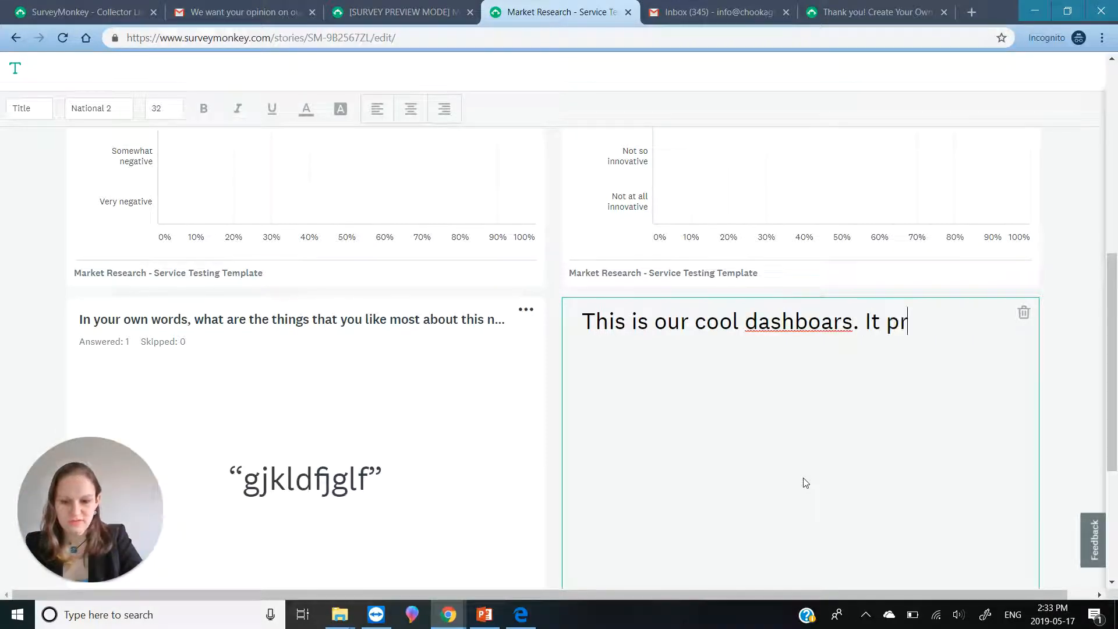
text(esent)
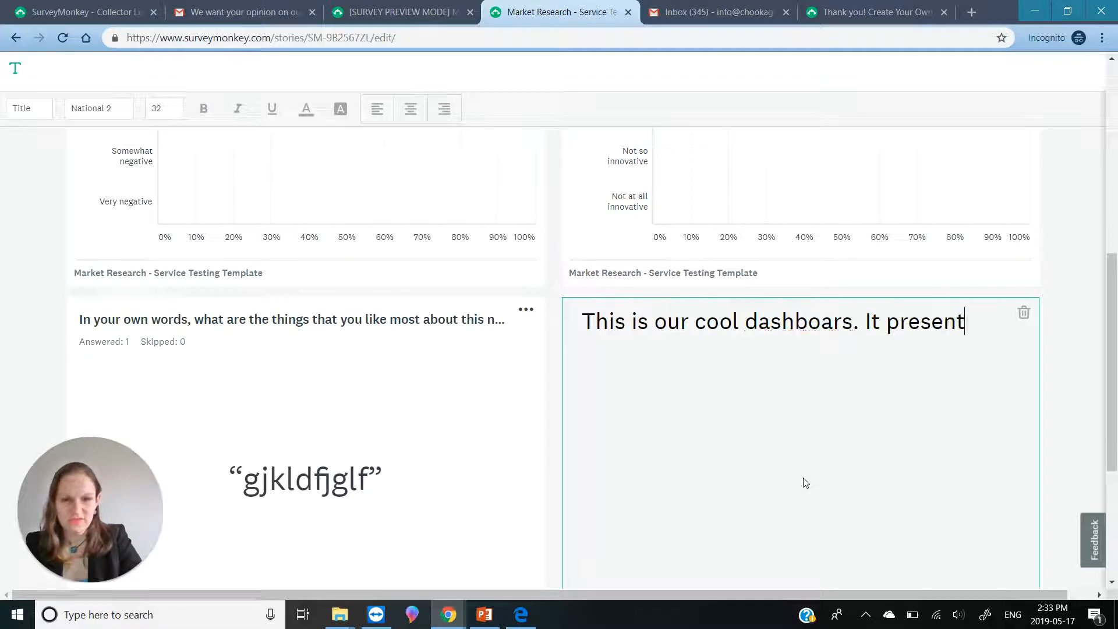
text(s)
text( a cer)
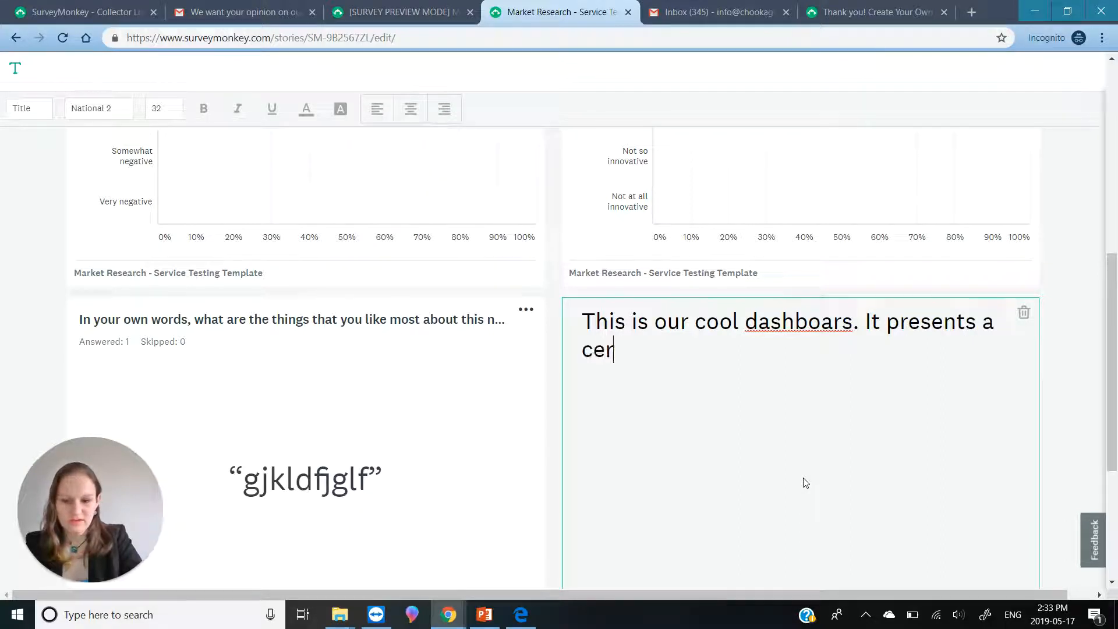
text(tain tren)
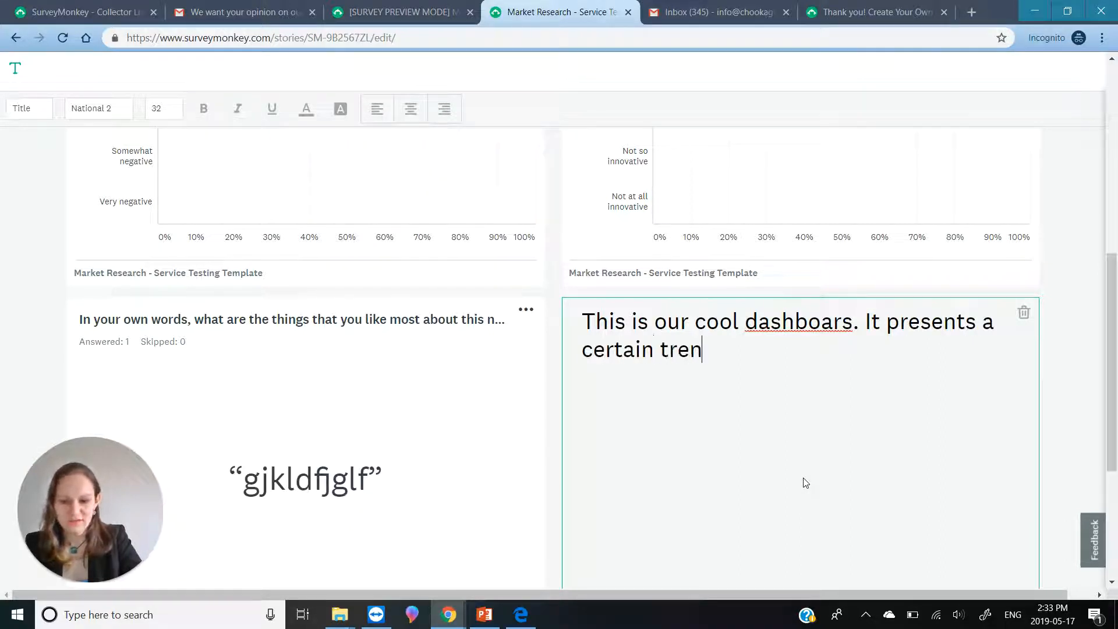
text(d....)
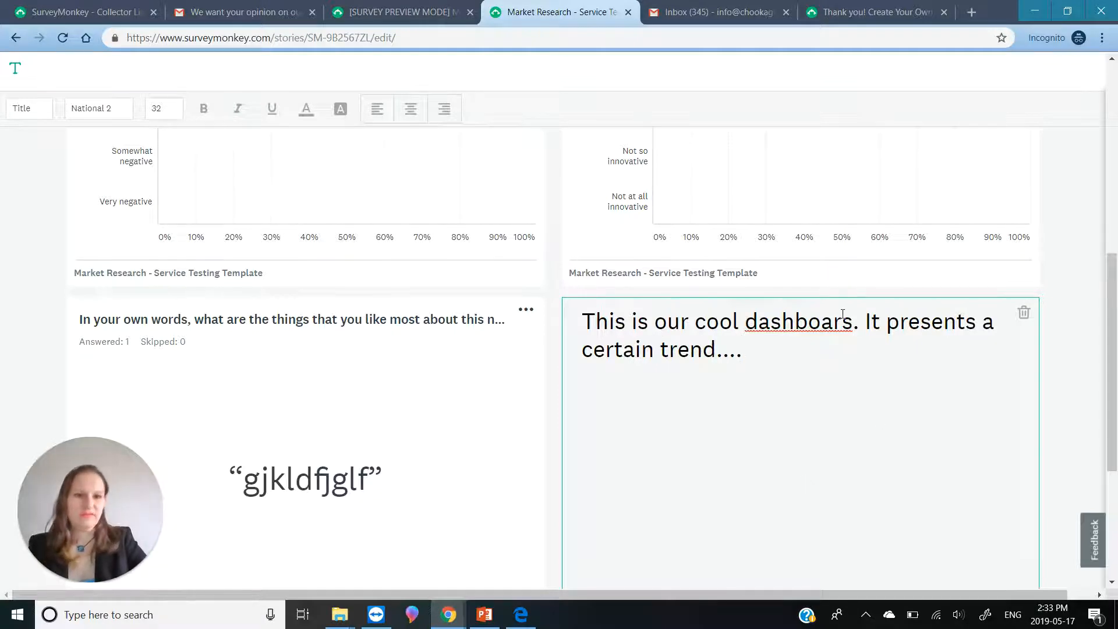
drag(840, 329, 850, 329)
text(d)
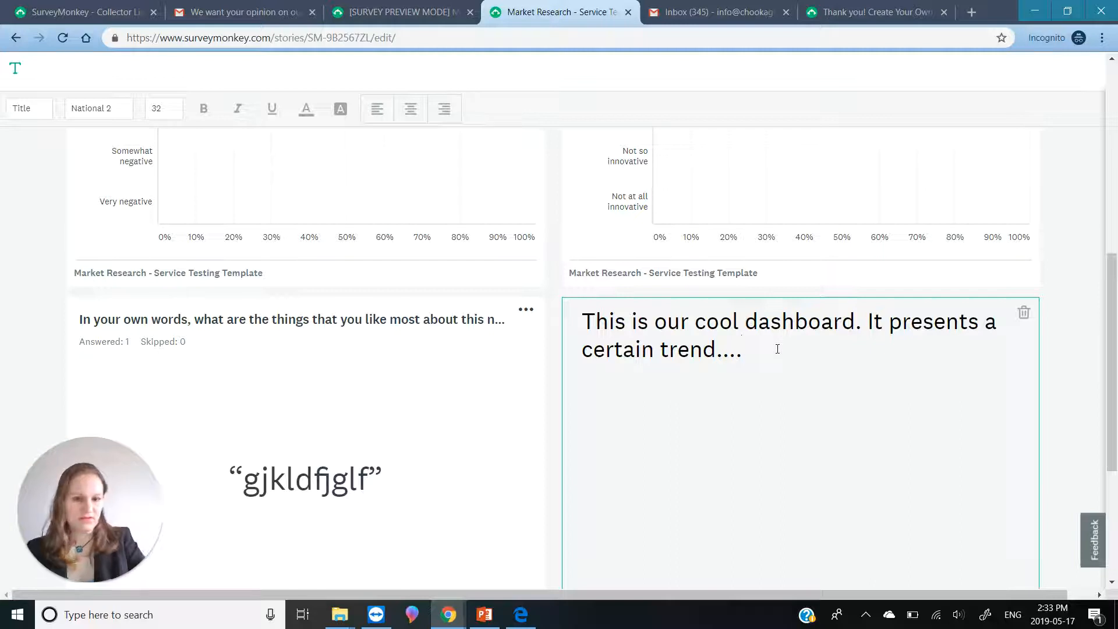
scroll(862, 466, down, 3)
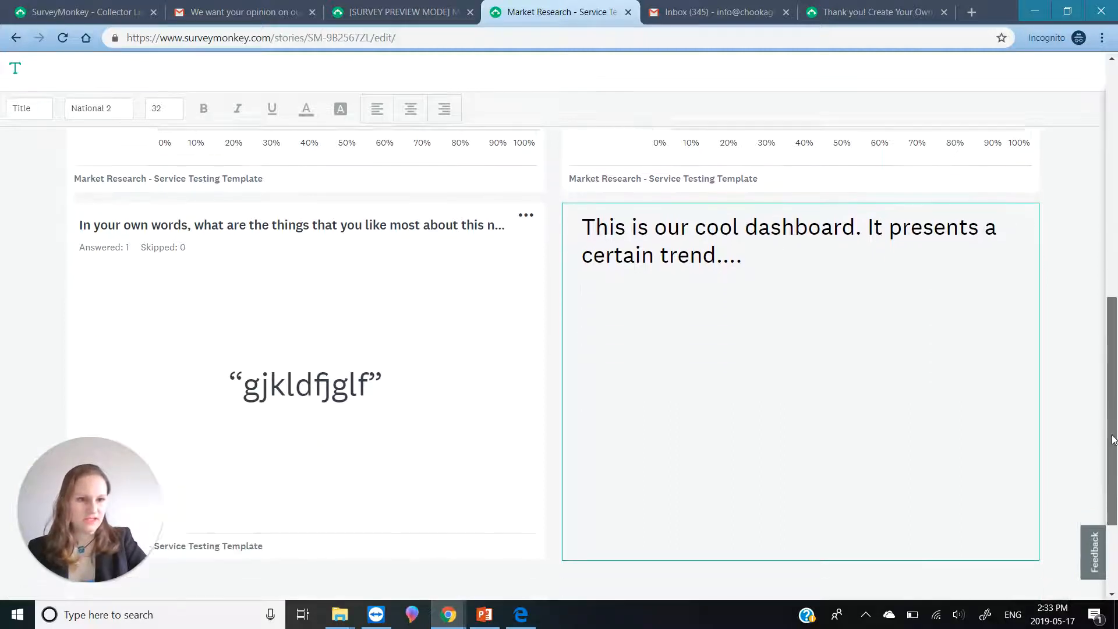
click(801, 548)
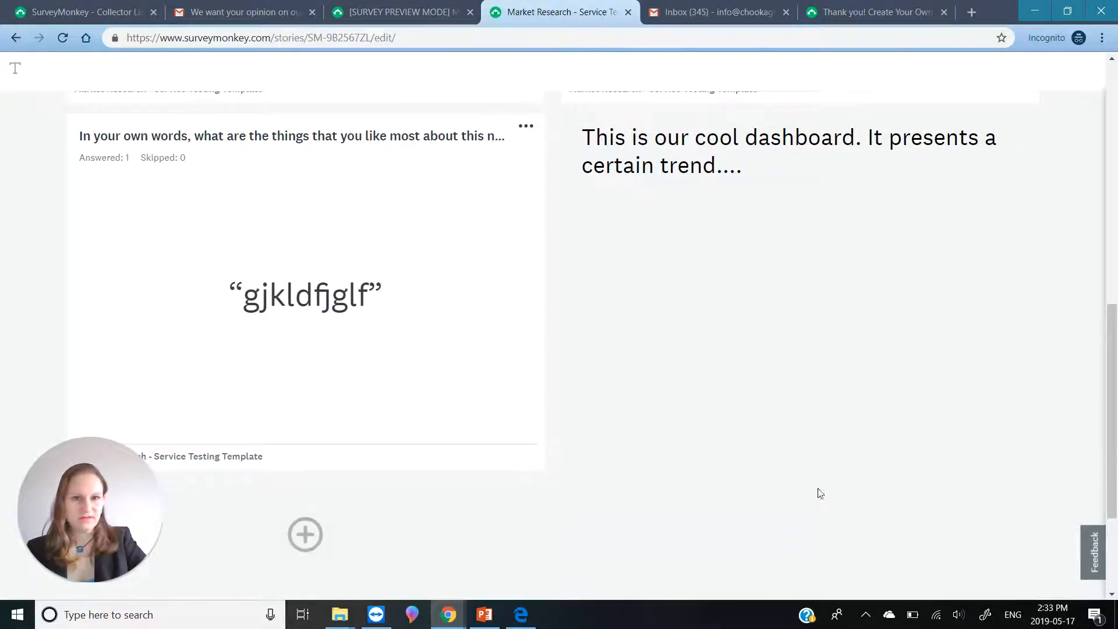
Publish the dashboard with link sharing turned on, and copy its share link
drag(1114, 355, 1100, 98)
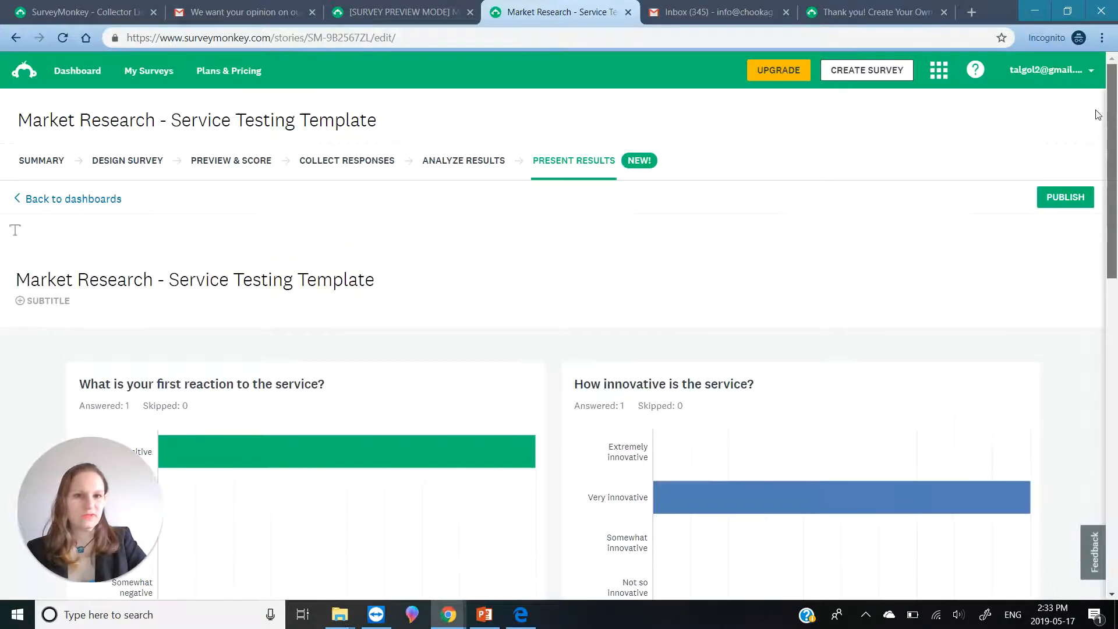
click(1066, 198)
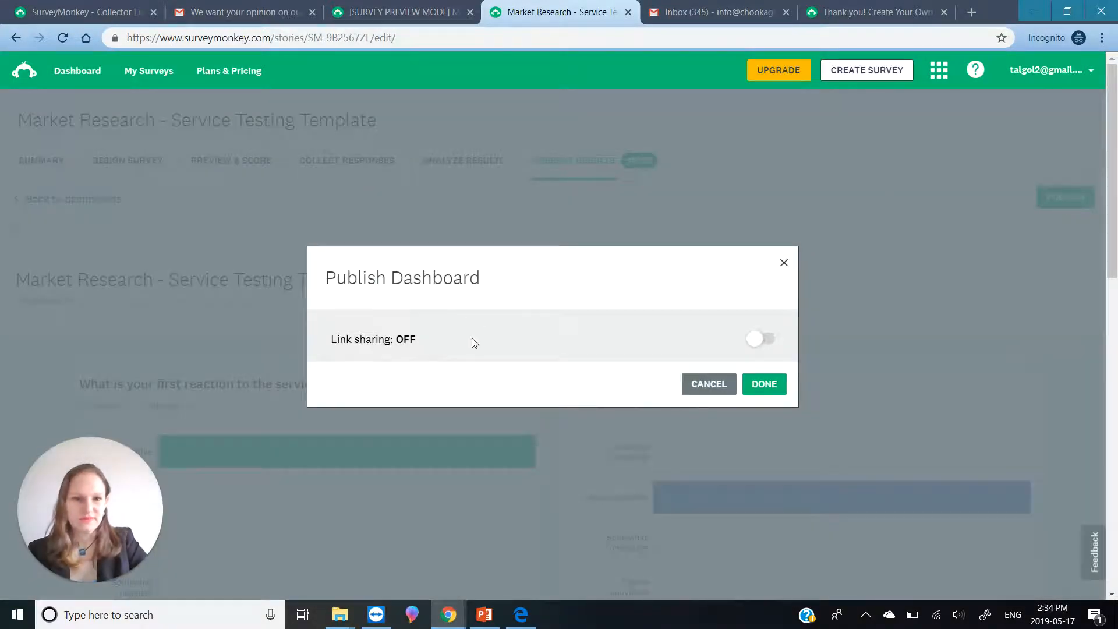
click(762, 340)
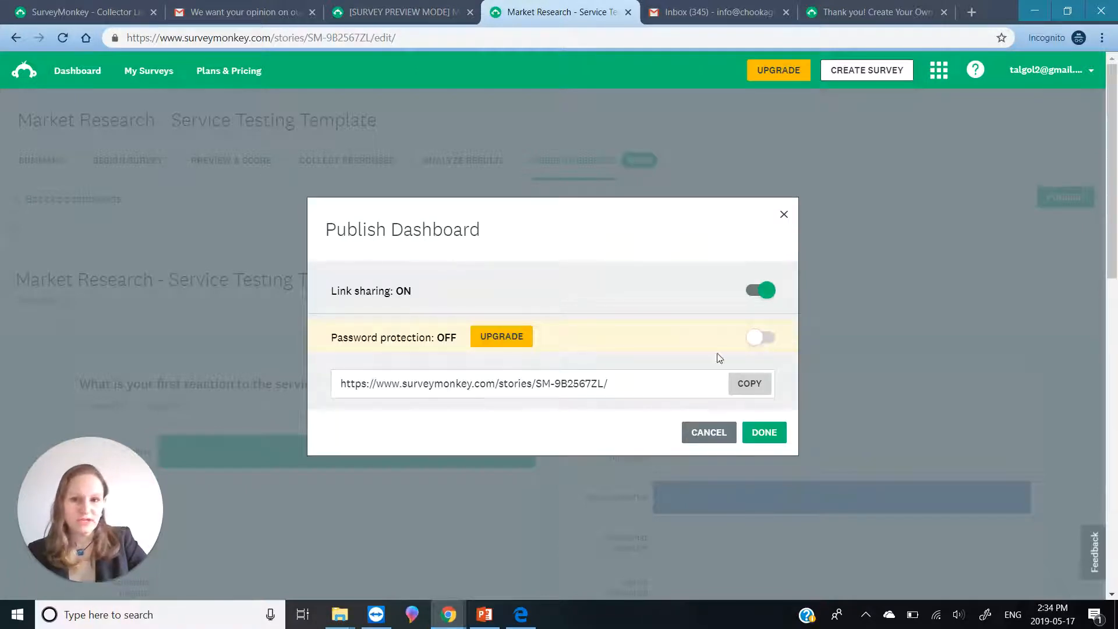
click(749, 386)
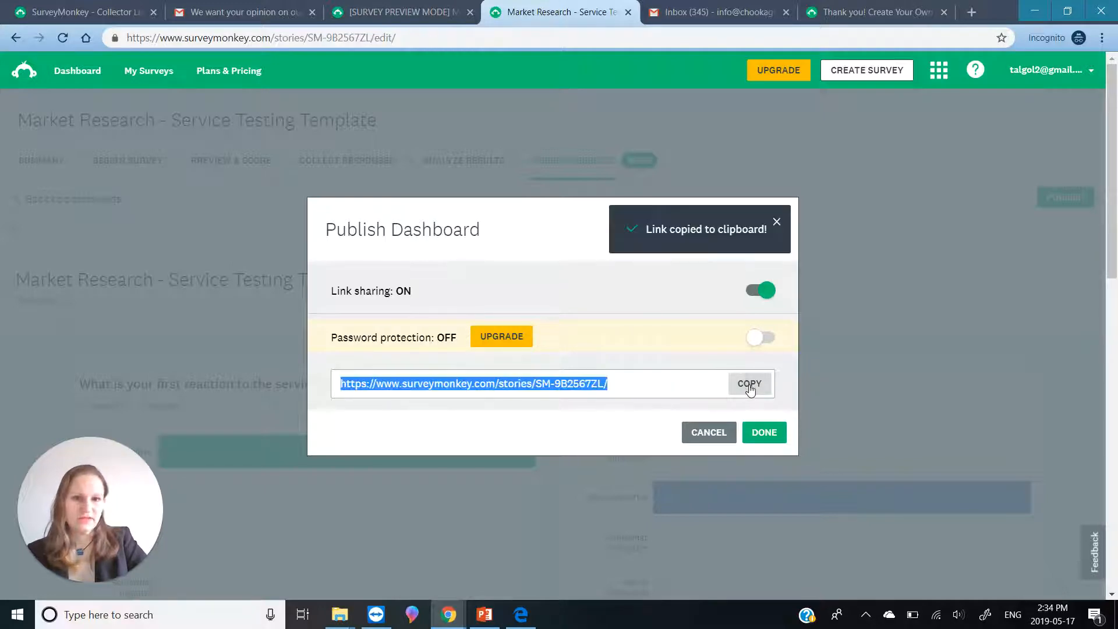
click(761, 435)
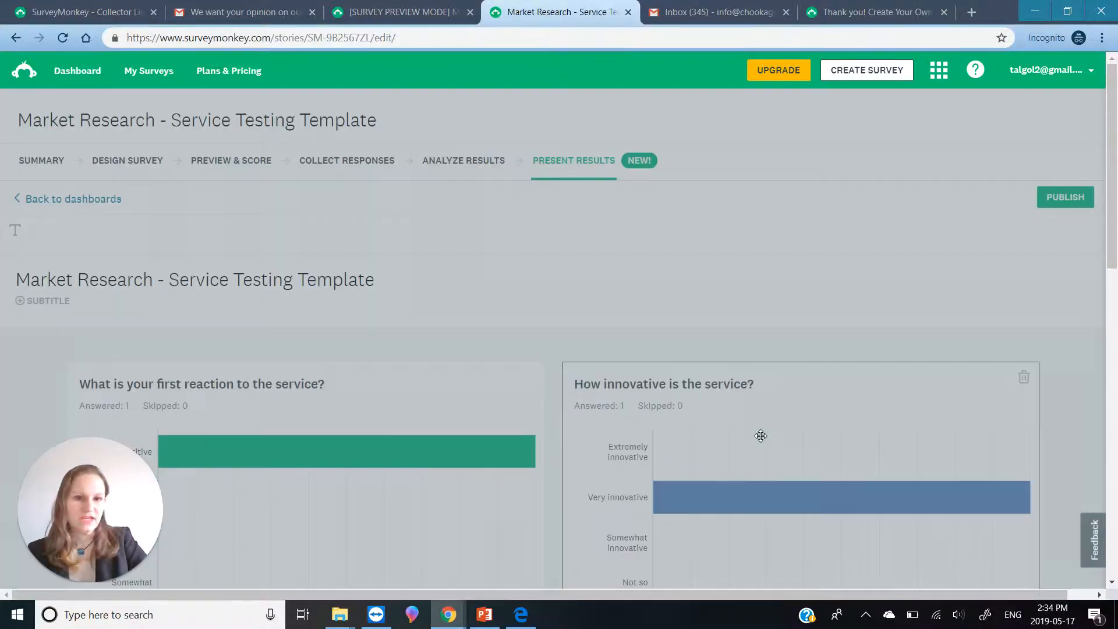
Open the copied share link in a new browser tab and review the published dashboard's charts, open-ended answer and text tile
click(971, 13)
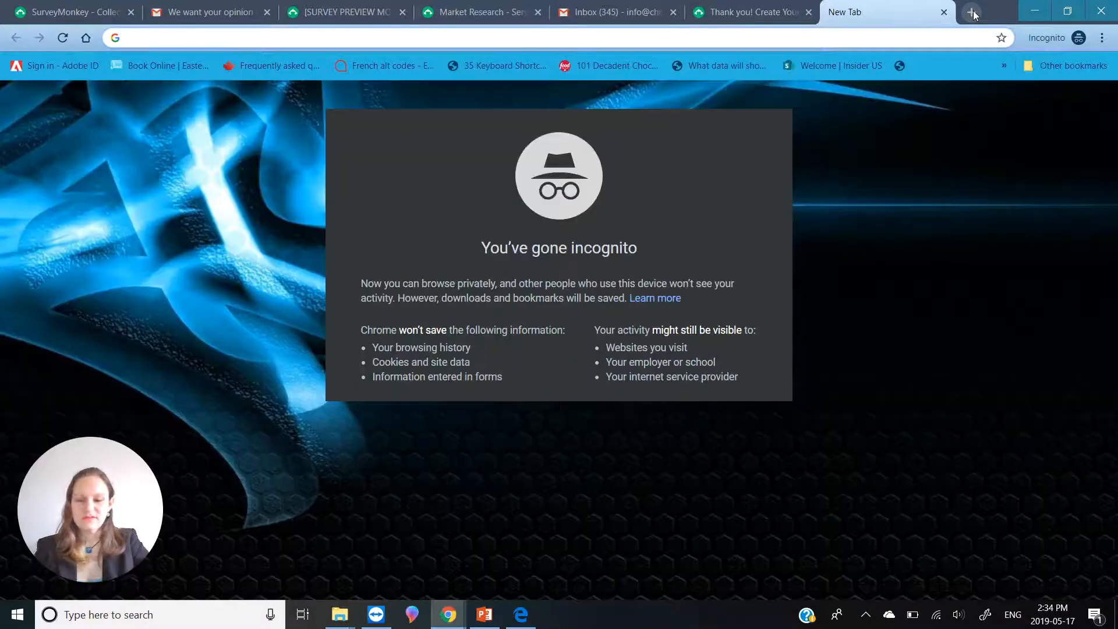
key(ctrl+v)
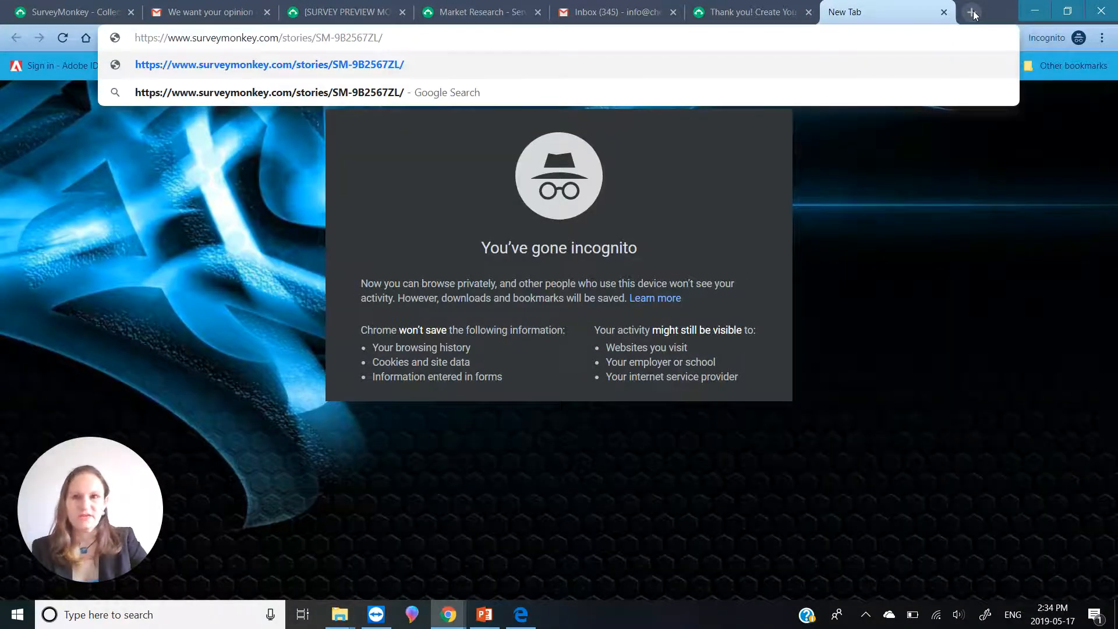
key(Return)
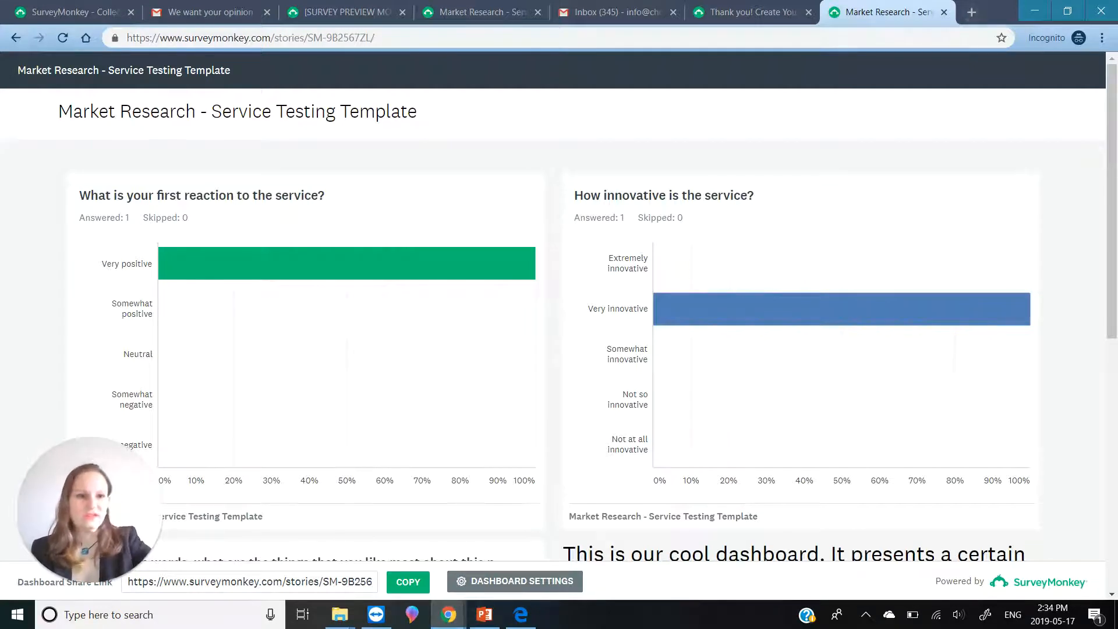
scroll(559, 321, down, 8)
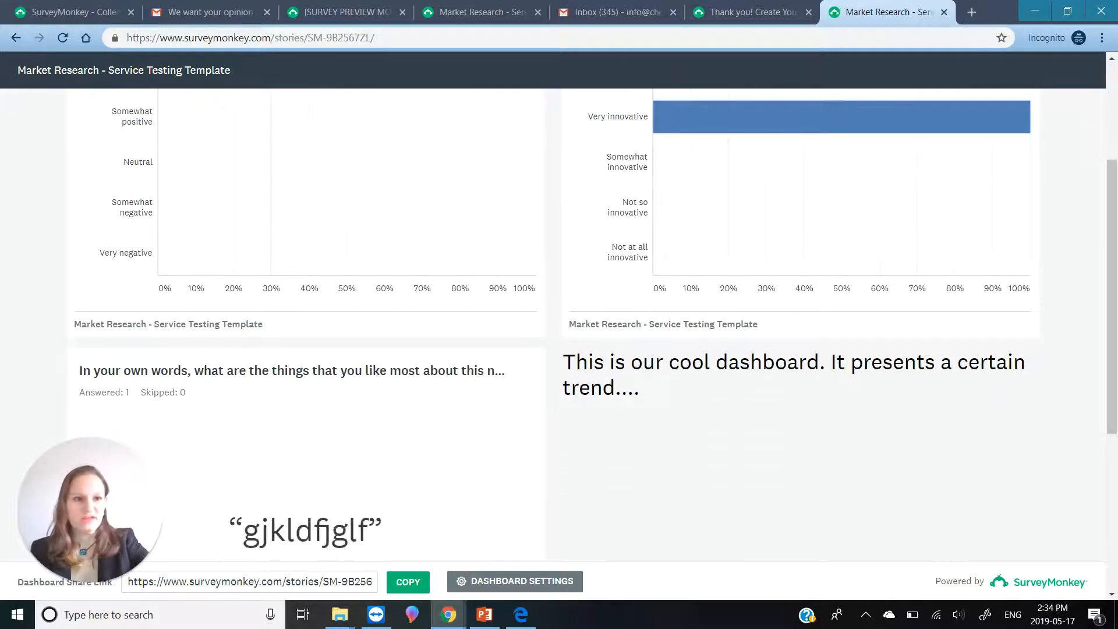
scroll(559, 320, up, 8)
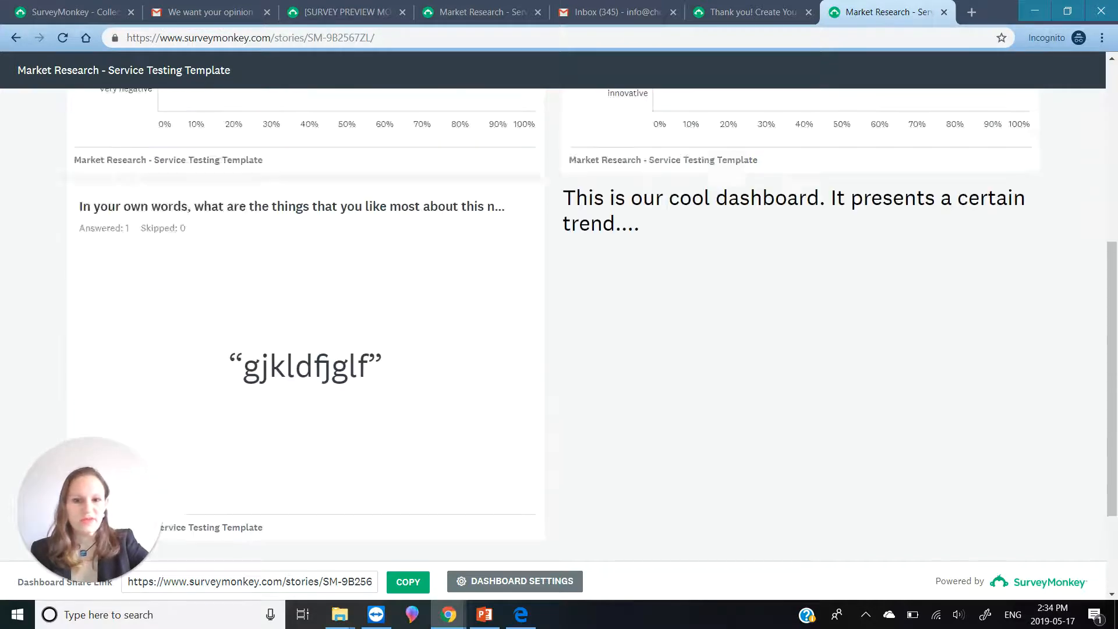
scroll(559, 320, down, 7)
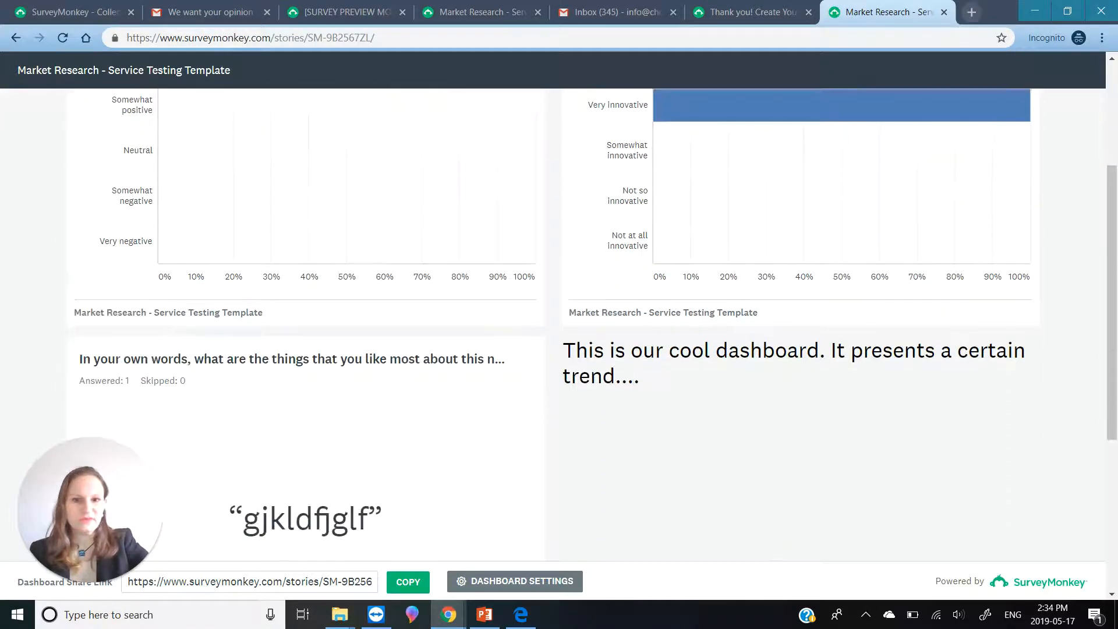
scroll(559, 320, down, 2)
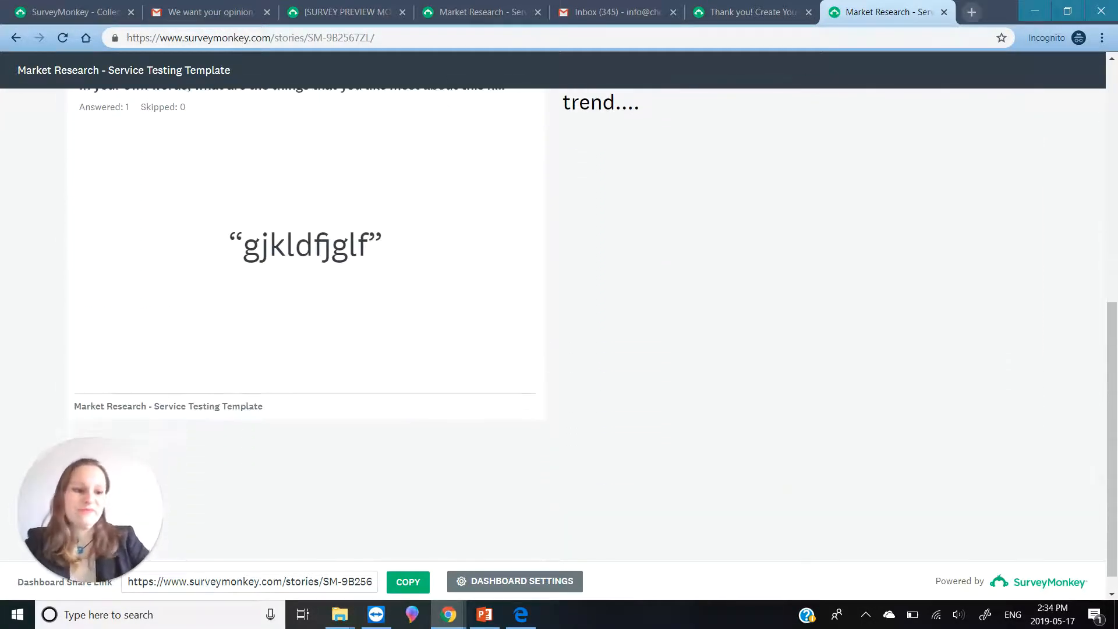
scroll(559, 320, up, 9)
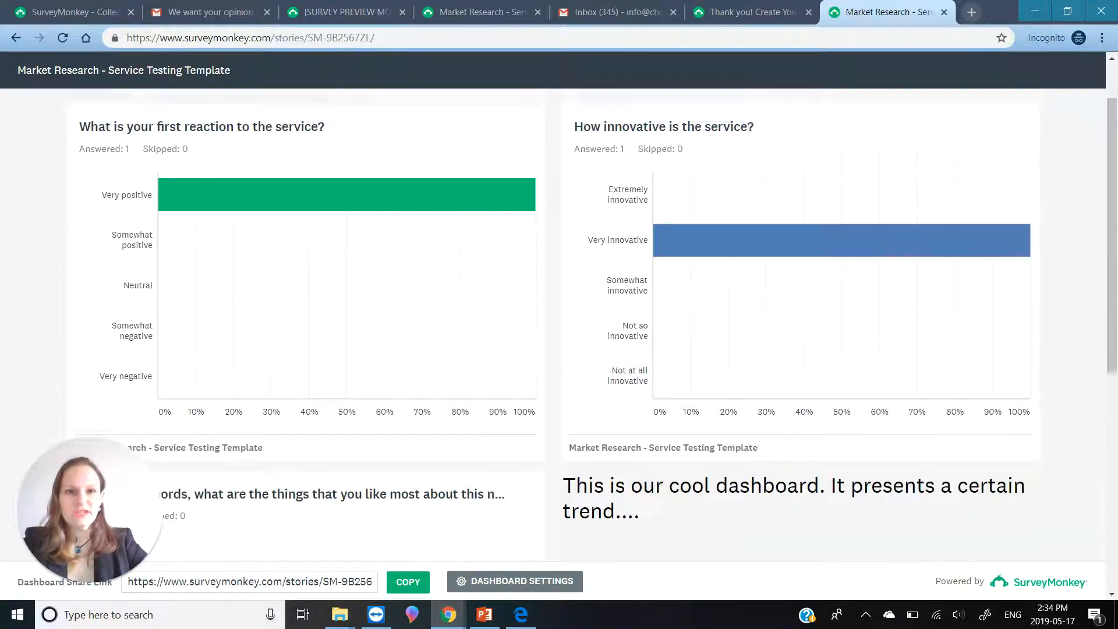
Return to the SurveyMonkey editing tab, open the account's main dashboard, and review the task progress, survey statistics and recent surveys
click(743, 14)
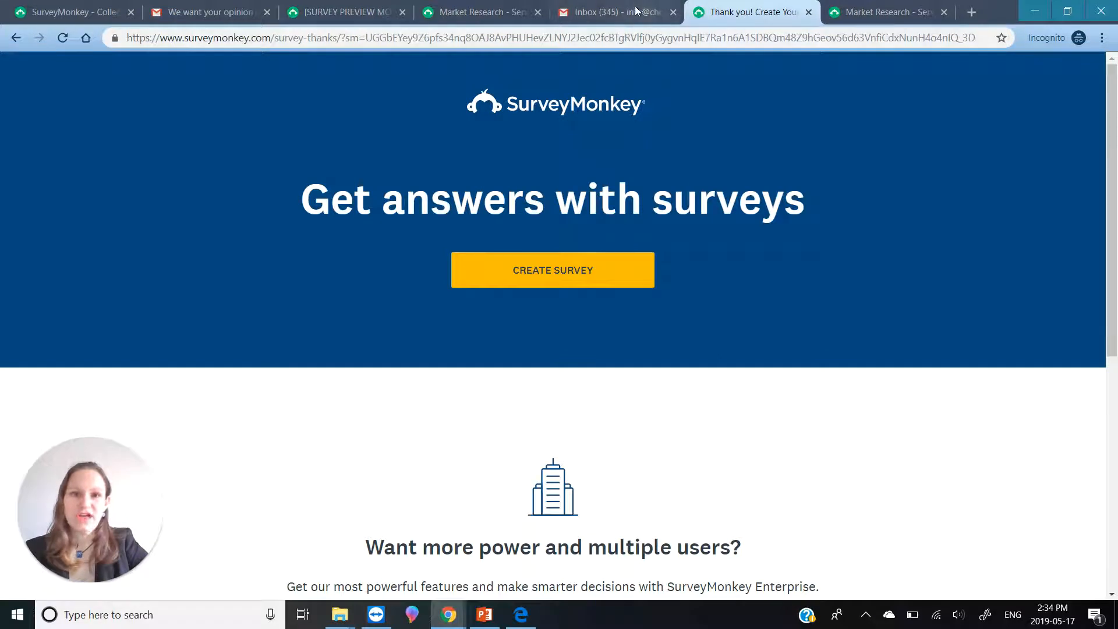
click(455, 11)
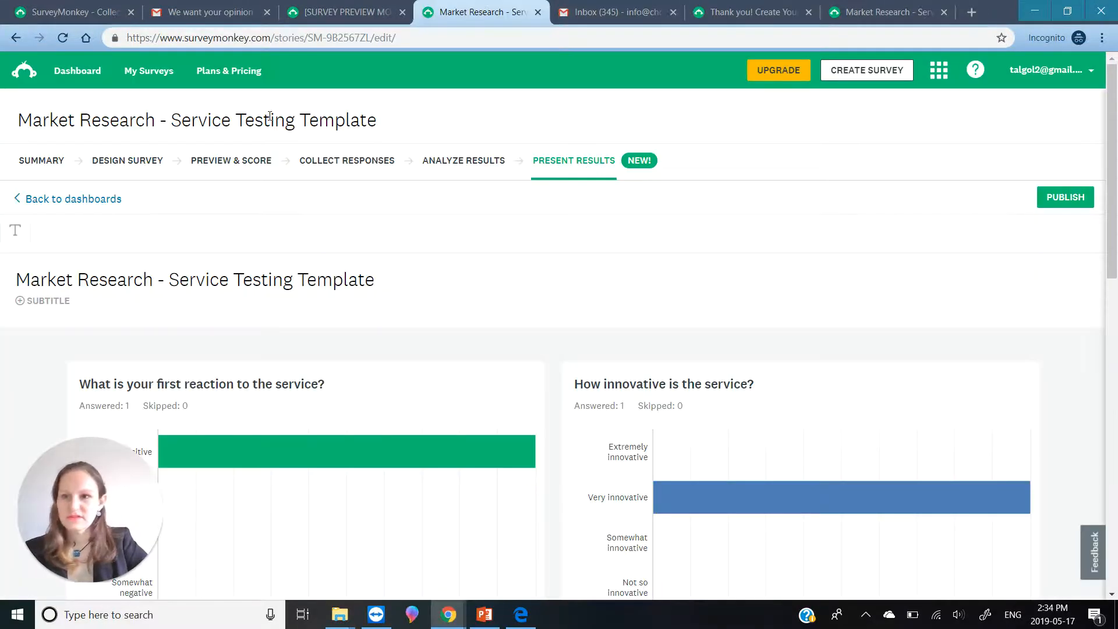
click(67, 72)
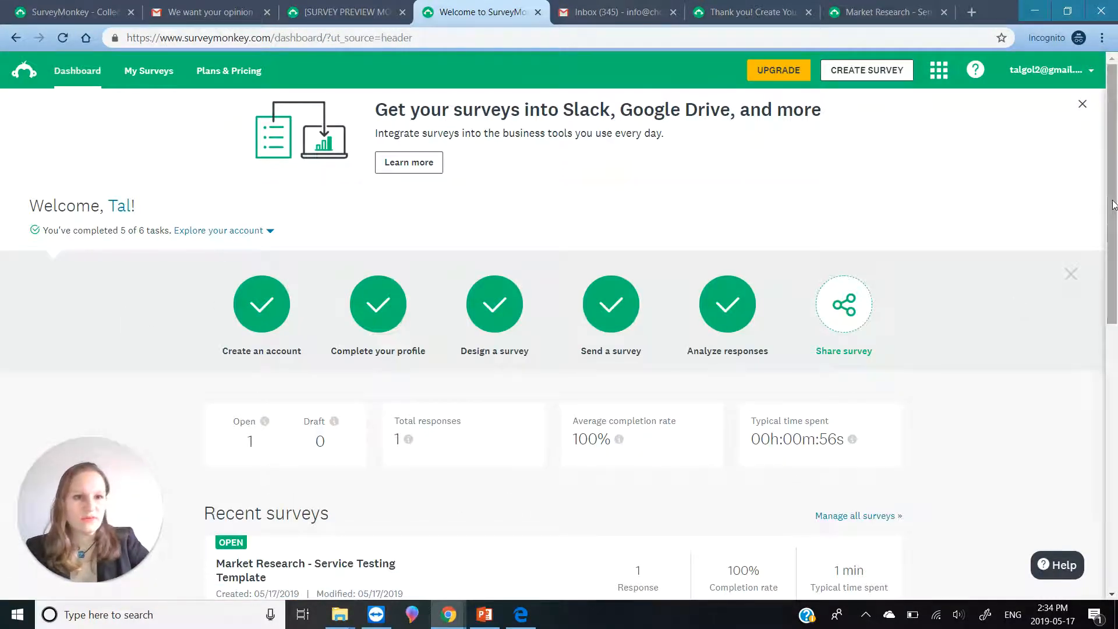
drag(1113, 205, 1115, 350)
mouse_move(553, 260)
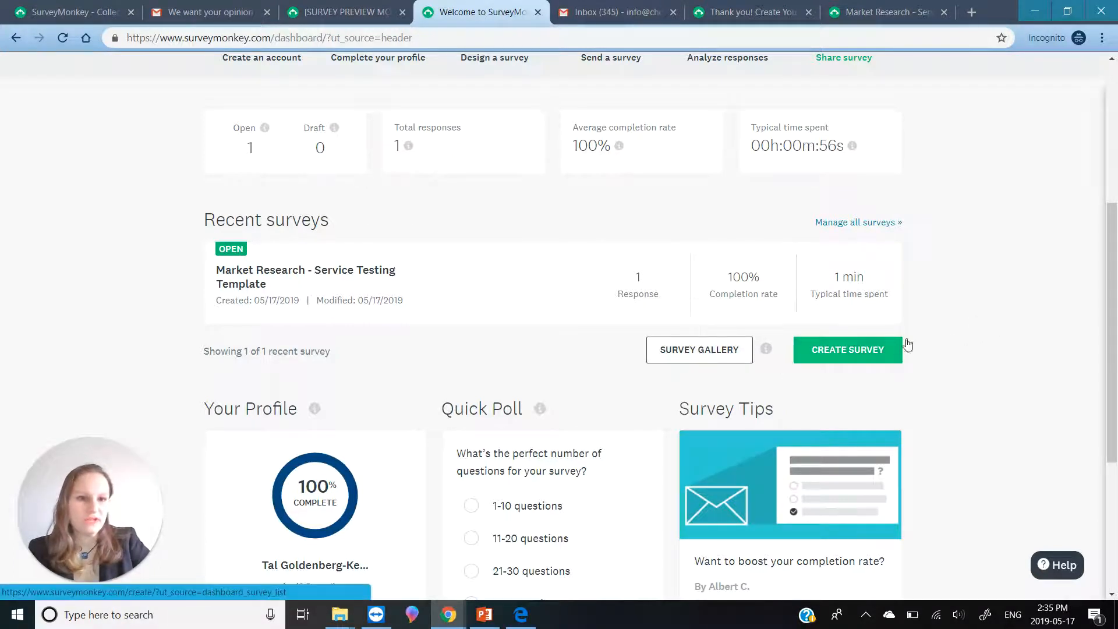
drag(1115, 274, 1104, 196)
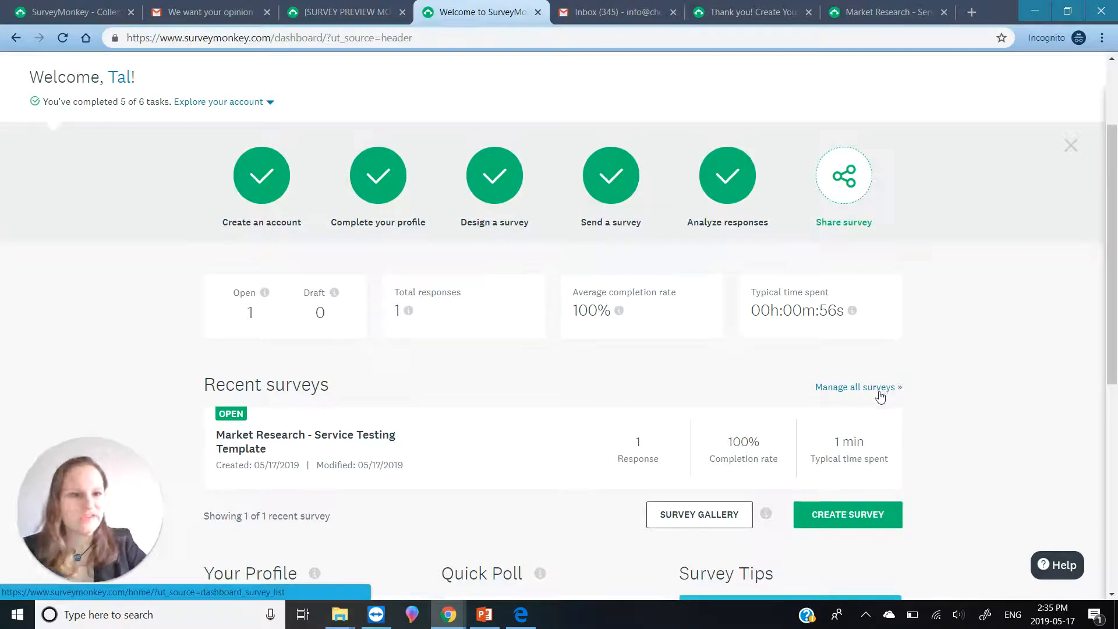
drag(884, 404, 1040, 233)
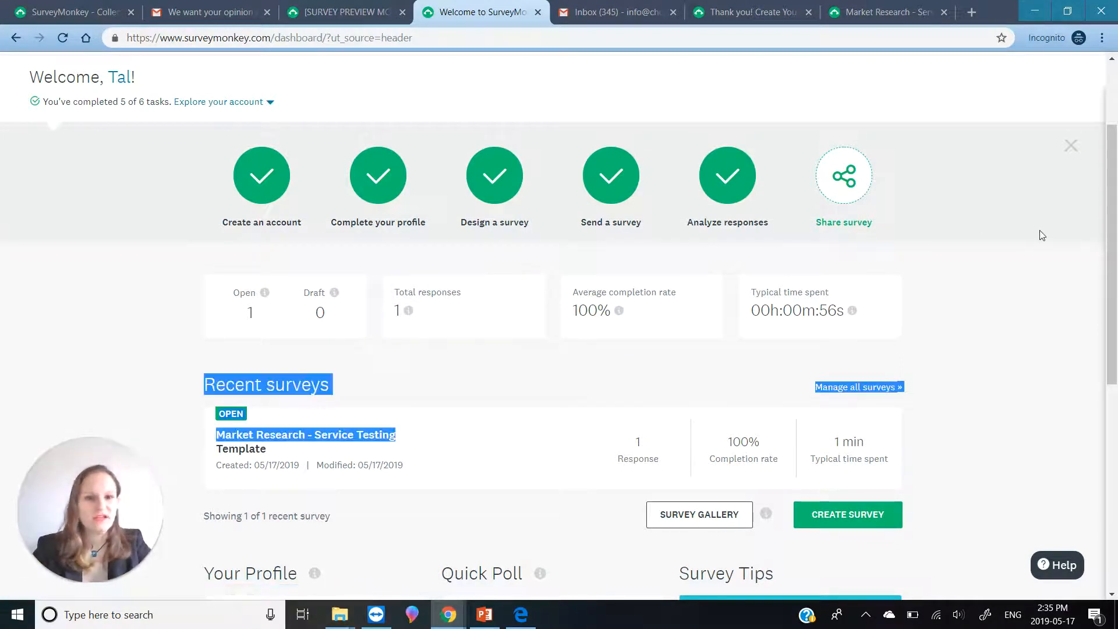
click(1003, 270)
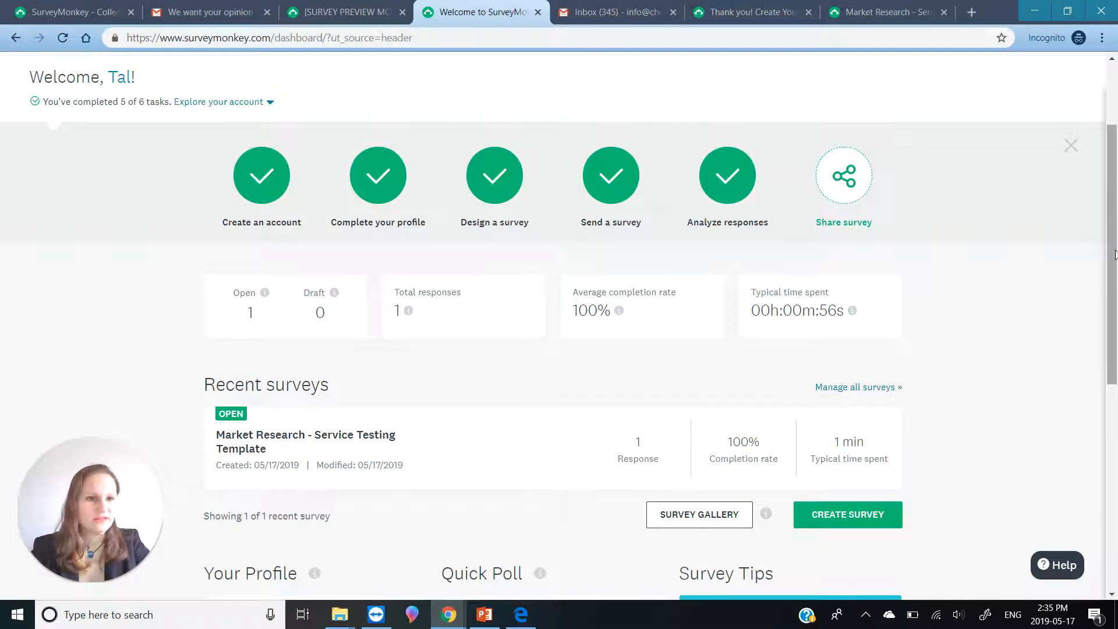
scroll(1113, 253, up, 3)
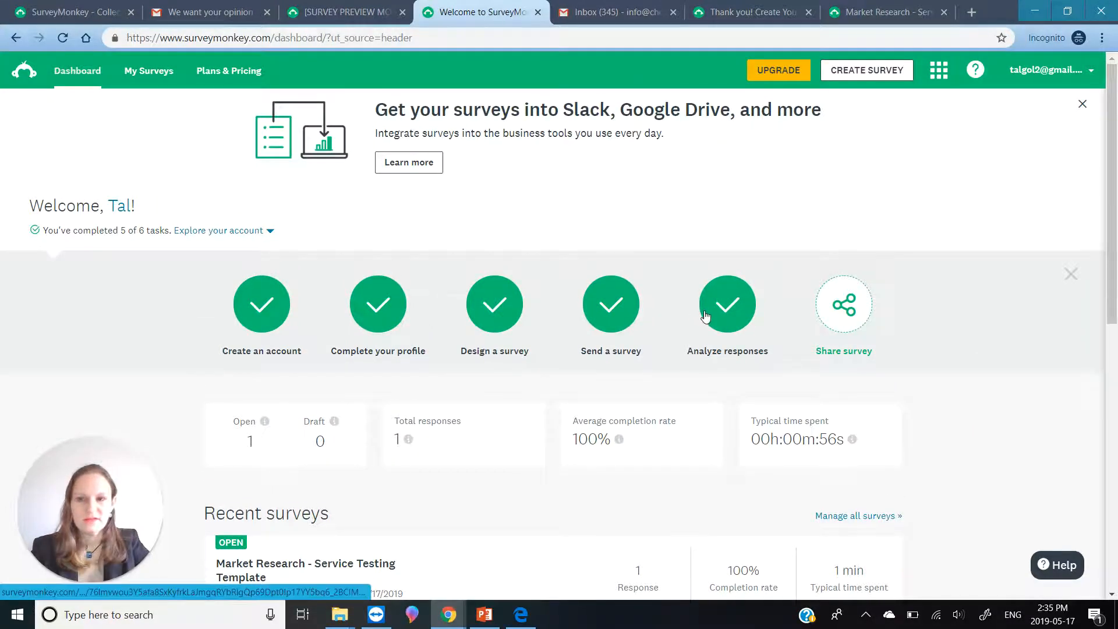
mouse_move(1057, 78)
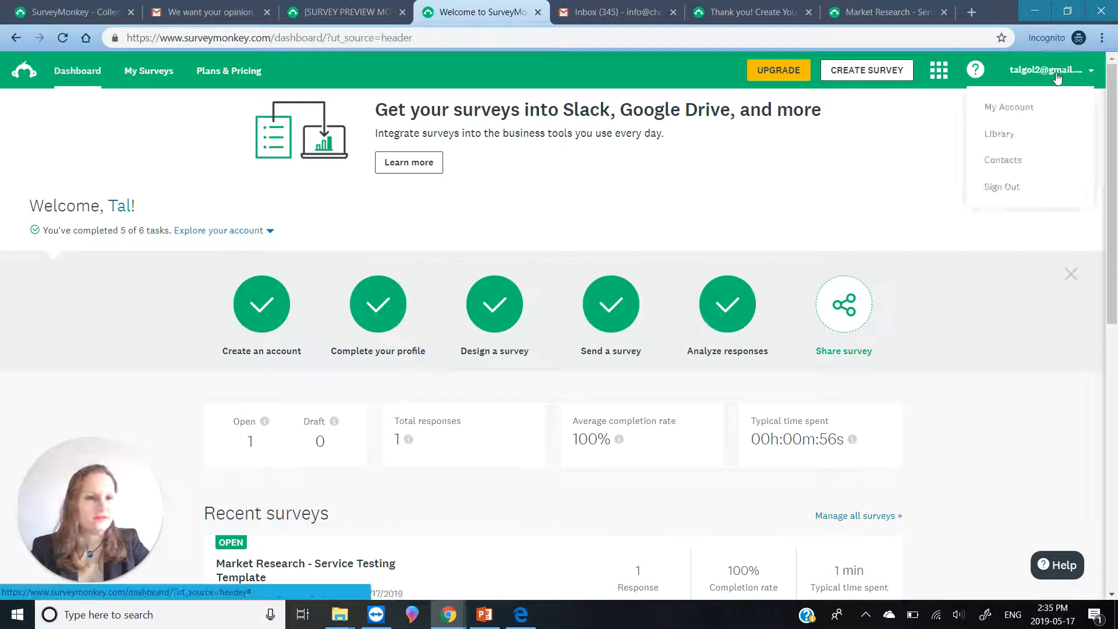
click(937, 75)
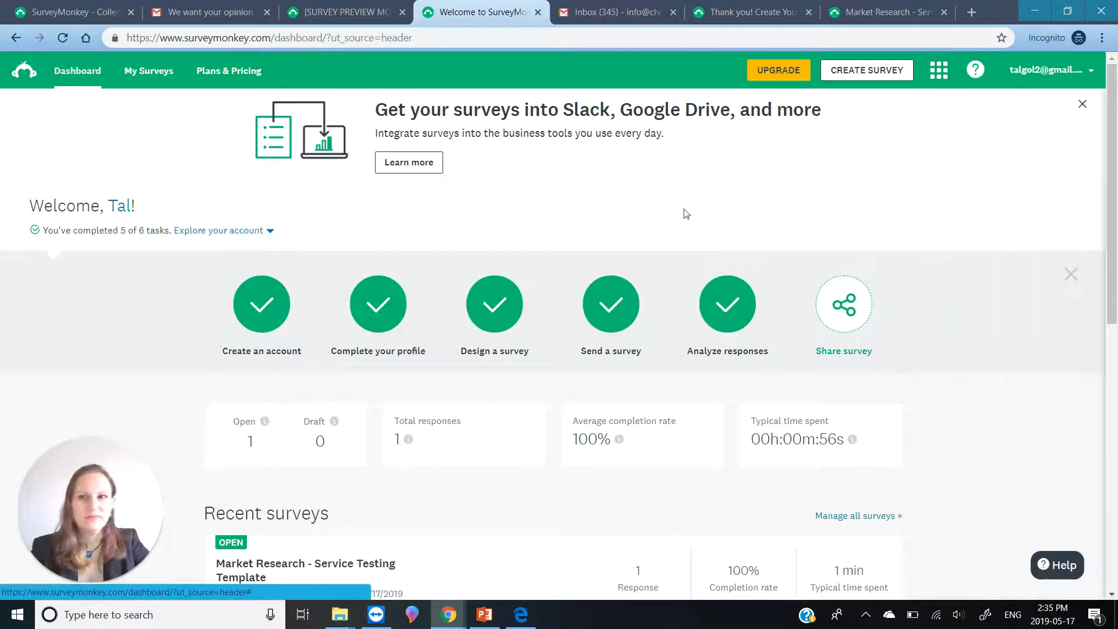
Go through the survey's Analyze Results to Present Results, open the published Market Research - Service Testing Template dashboard, and review its tiles
click(720, 307)
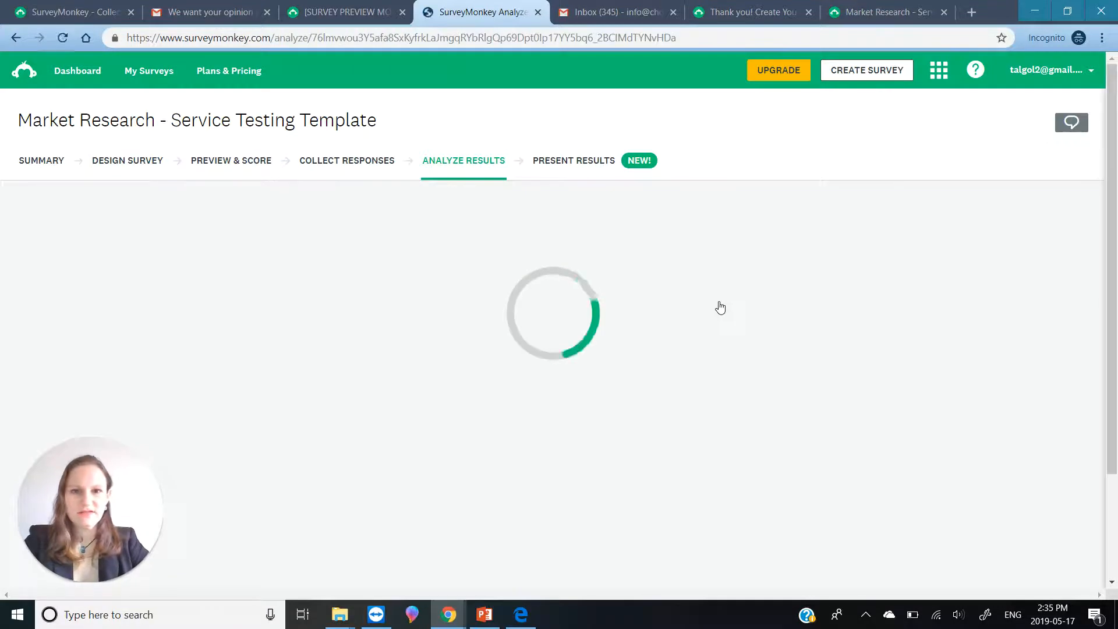
click(596, 165)
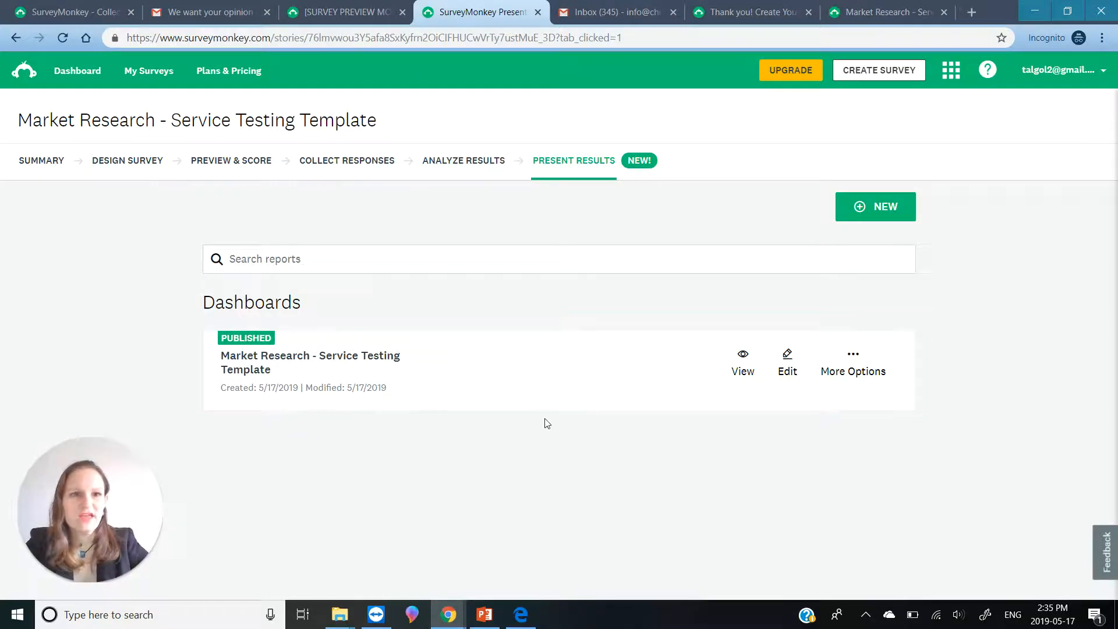
click(744, 371)
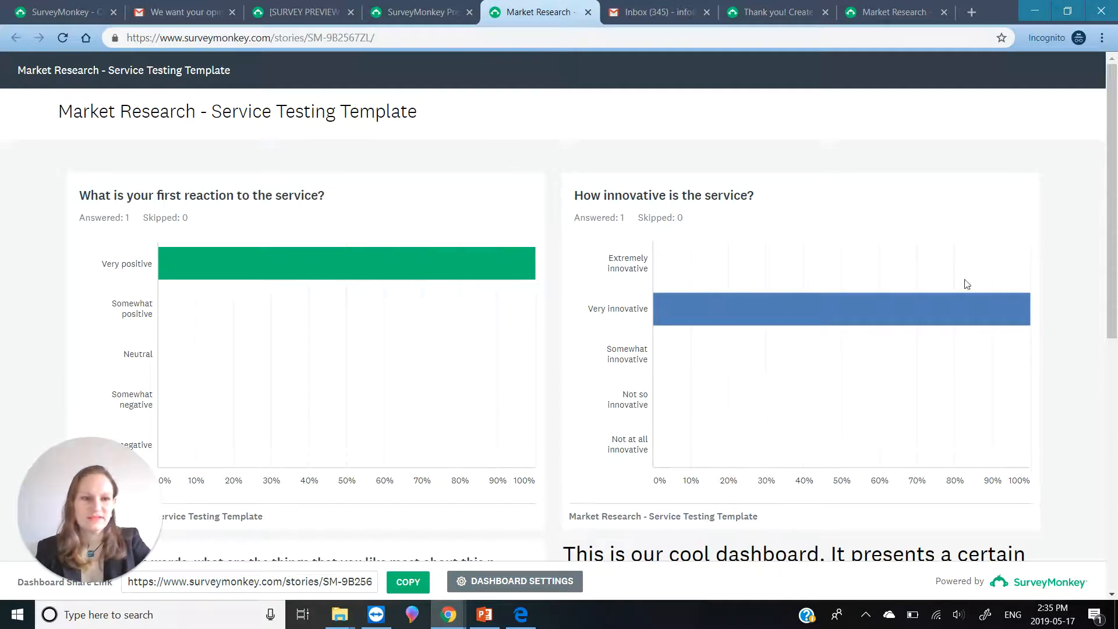
drag(1112, 294, 1109, 394)
drag(1109, 420, 1096, 255)
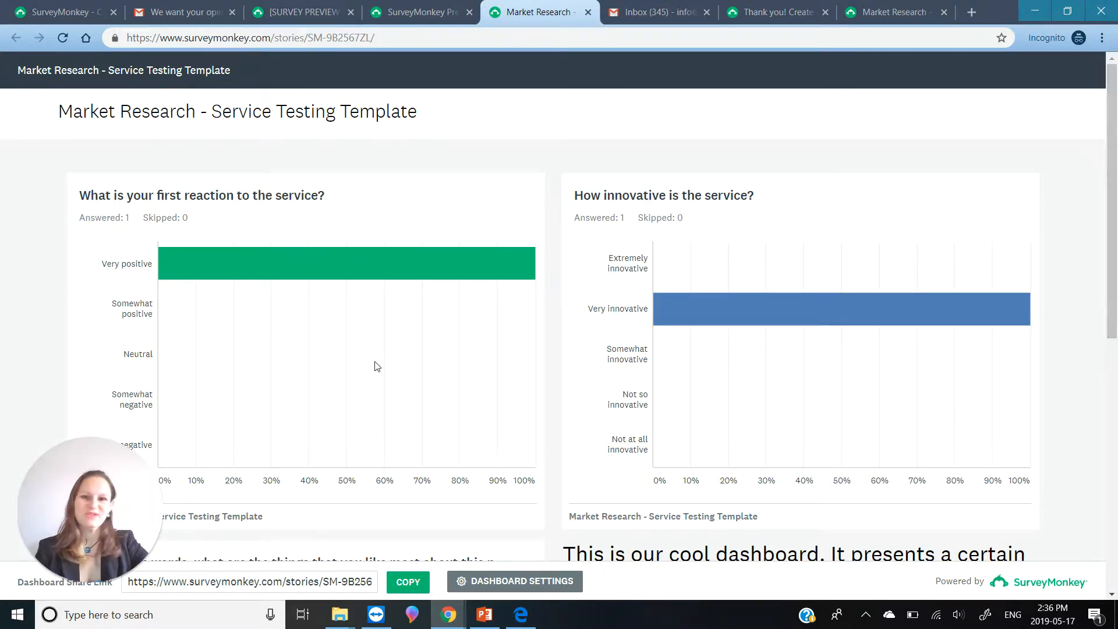
click(98, 566)
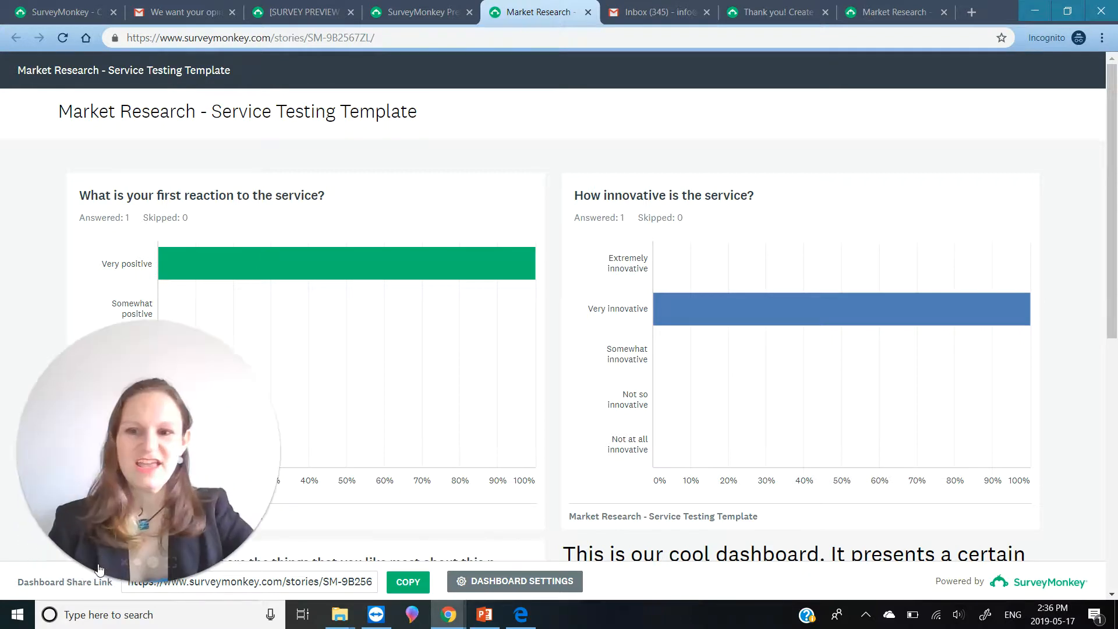
drag(164, 434, 557, 258)
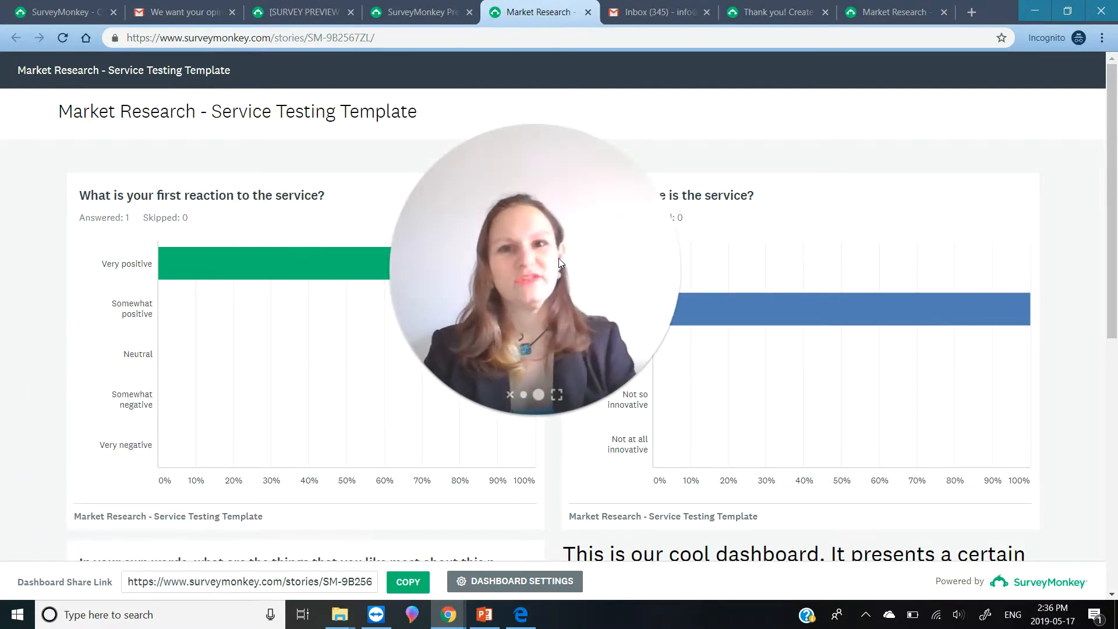